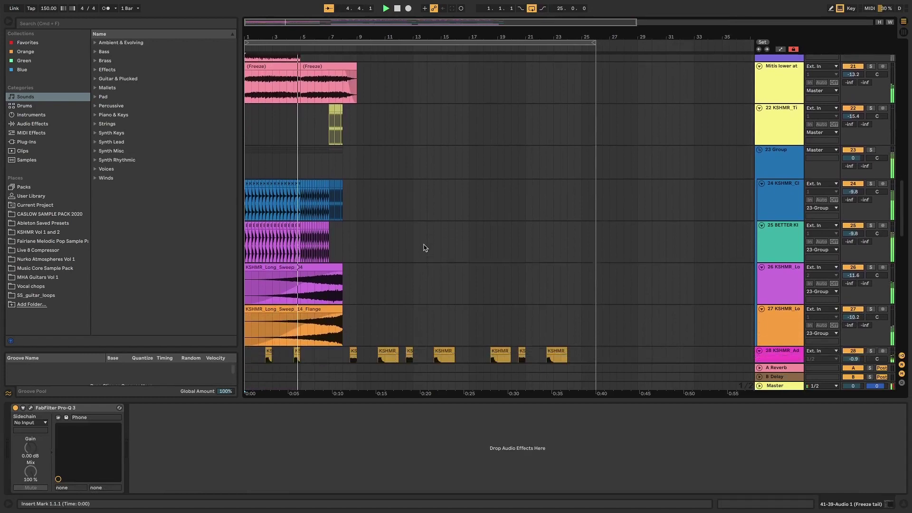
# Examine the arrangement's tracks during playback, from the claps and sweeps through the leads and arps down to the saws.
pyautogui.scroll(-2, 420, 251)
pyautogui.scroll(-2, 420, 252)
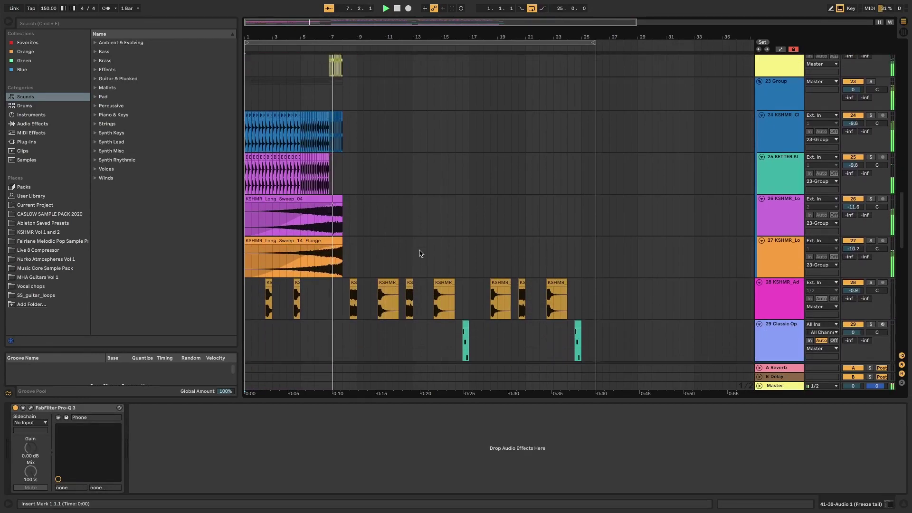
pyautogui.scroll(-2, 420, 253)
pyautogui.scroll(-4, 420, 253)
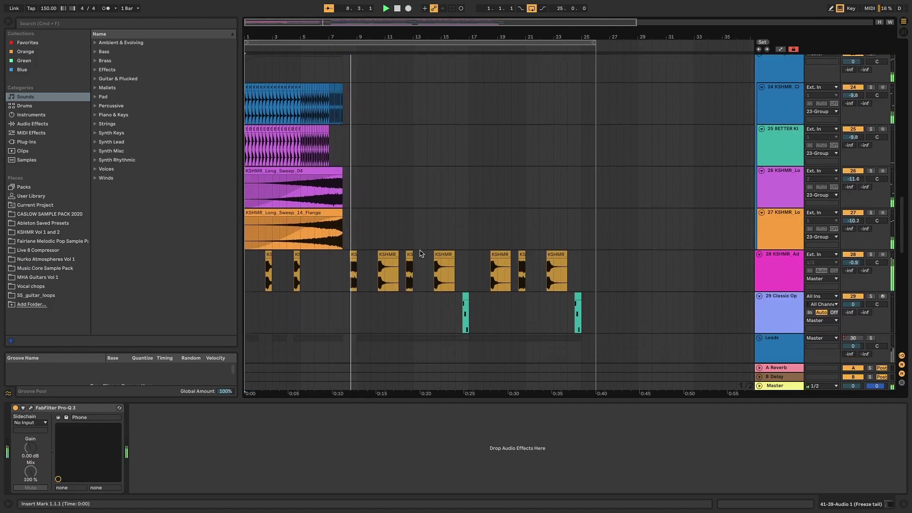
pyautogui.scroll(-1, 420, 253)
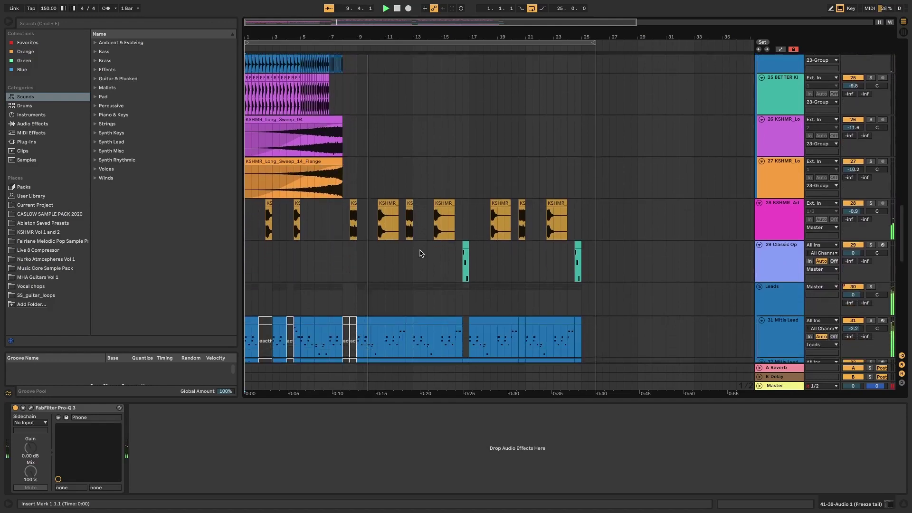
pyautogui.scroll(-1, 420, 254)
pyautogui.scroll(-2, 421, 253)
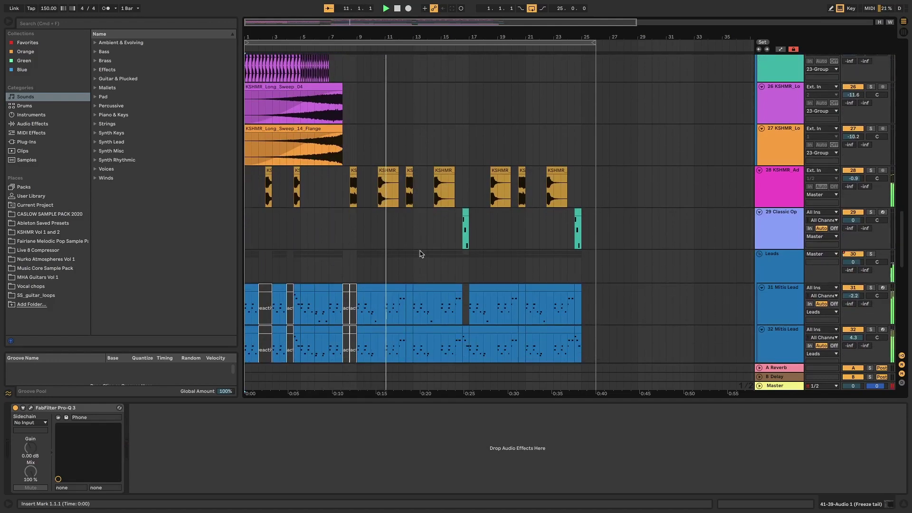
pyautogui.scroll(-1, 427, 246)
pyautogui.scroll(-2, 427, 244)
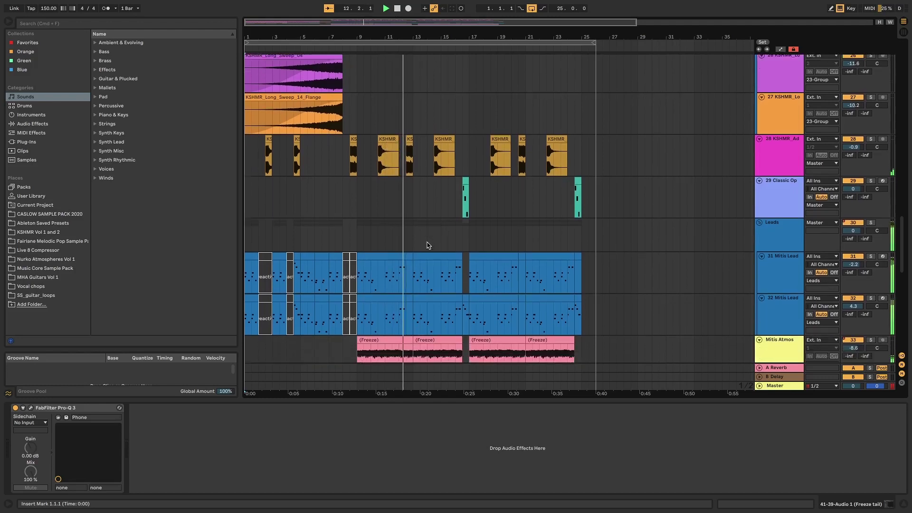
pyautogui.scroll(-1, 427, 243)
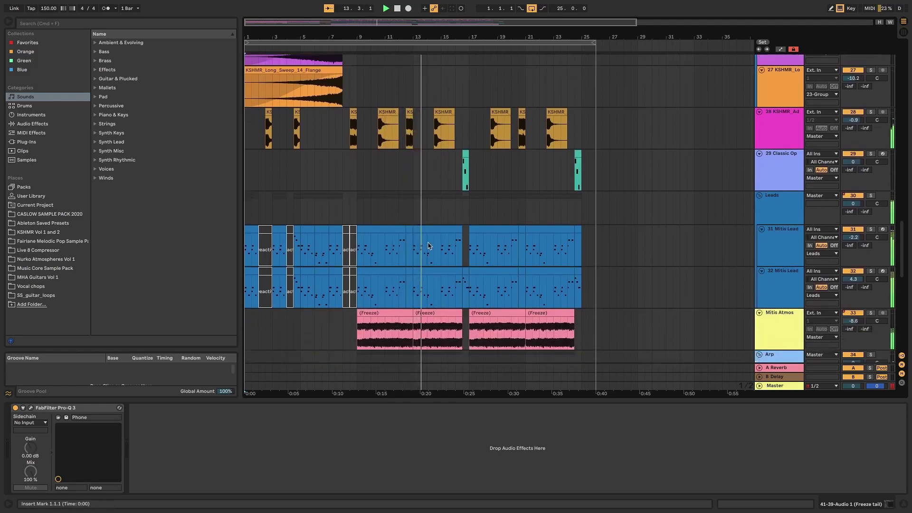
pyautogui.scroll(-3, 427, 246)
pyautogui.scroll(-3, 432, 246)
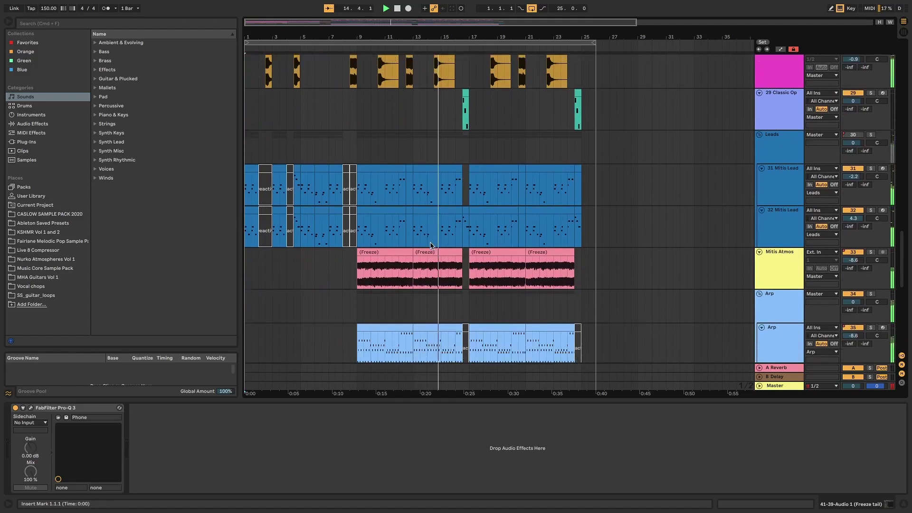
pyautogui.scroll(-1, 433, 245)
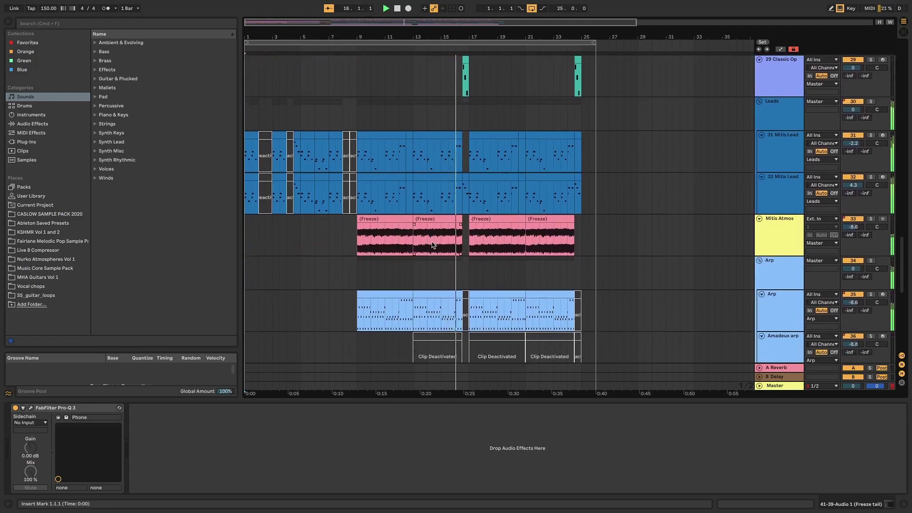
pyautogui.scroll(-2, 432, 245)
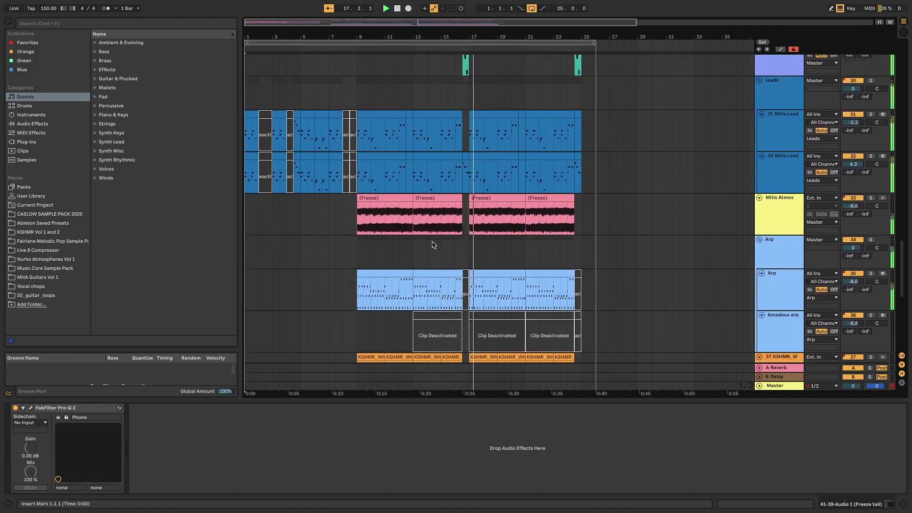
pyautogui.scroll(-4, 433, 245)
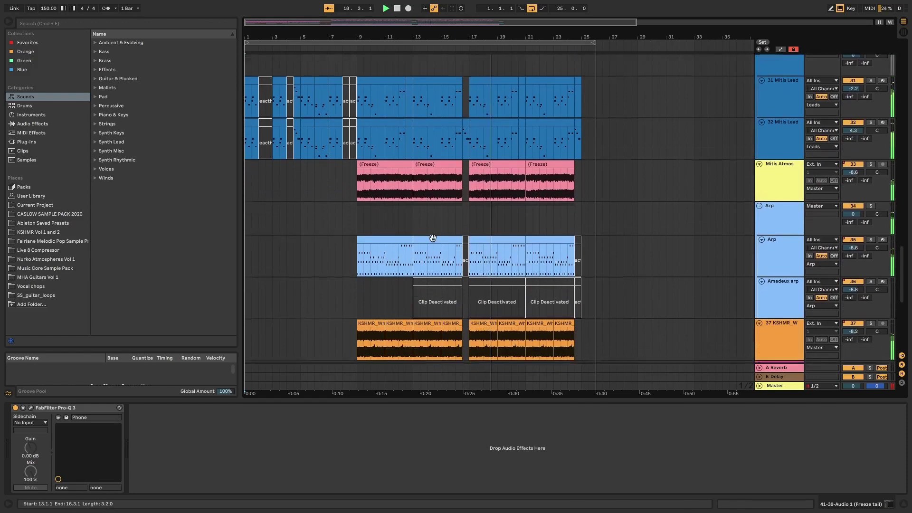
pyautogui.scroll(-4, 433, 241)
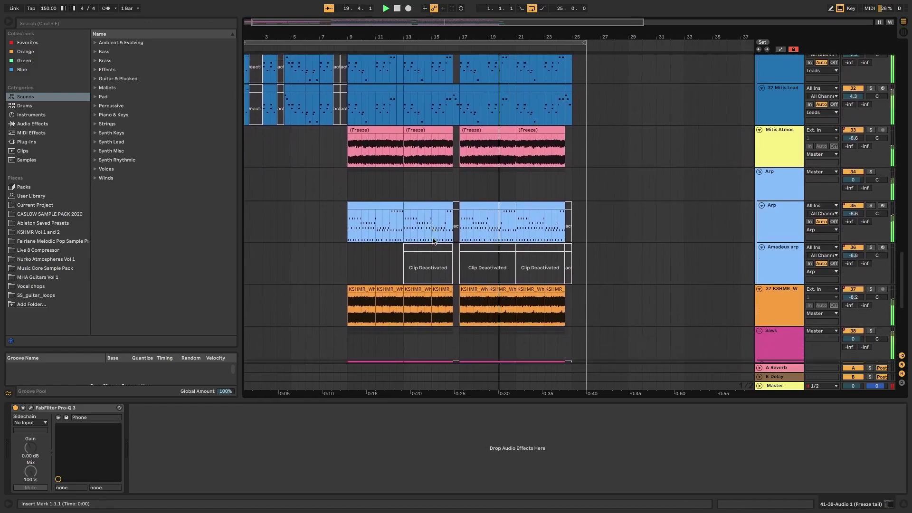
pyautogui.scroll(-4, 432, 241)
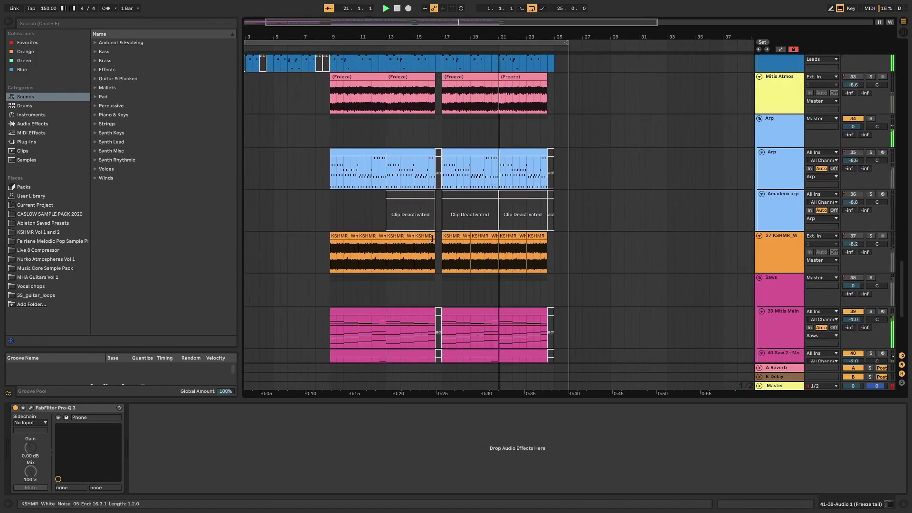
pyautogui.scroll(-2, 434, 241)
pyautogui.scroll(-5, 435, 240)
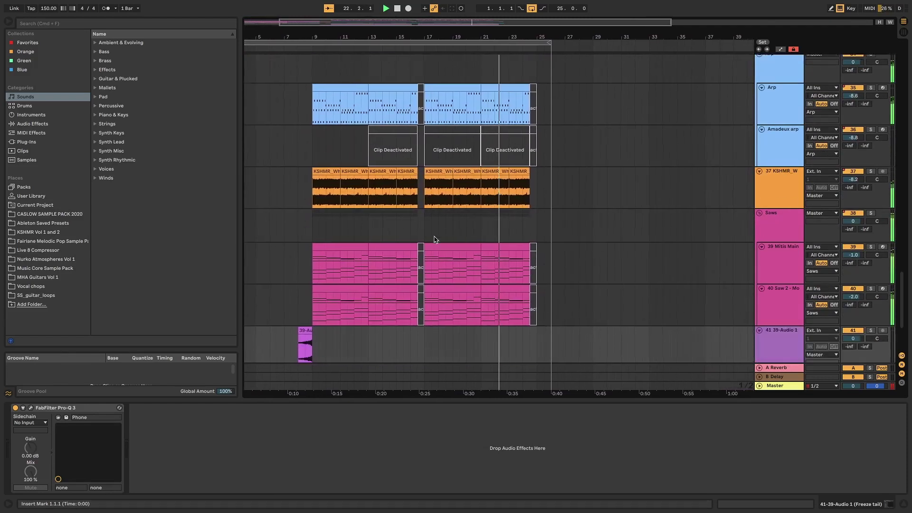
pyautogui.scroll(-2, 434, 240)
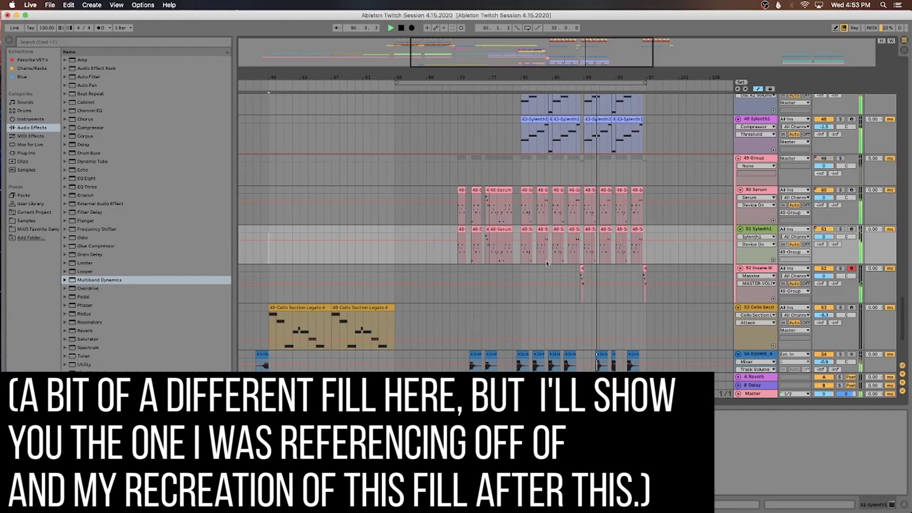
# Review the lower tracks of the Twitch session arrangement, from the Serum and Sylenth1 clips down to the last synth track.
pyautogui.scroll(-5, 546, 263)
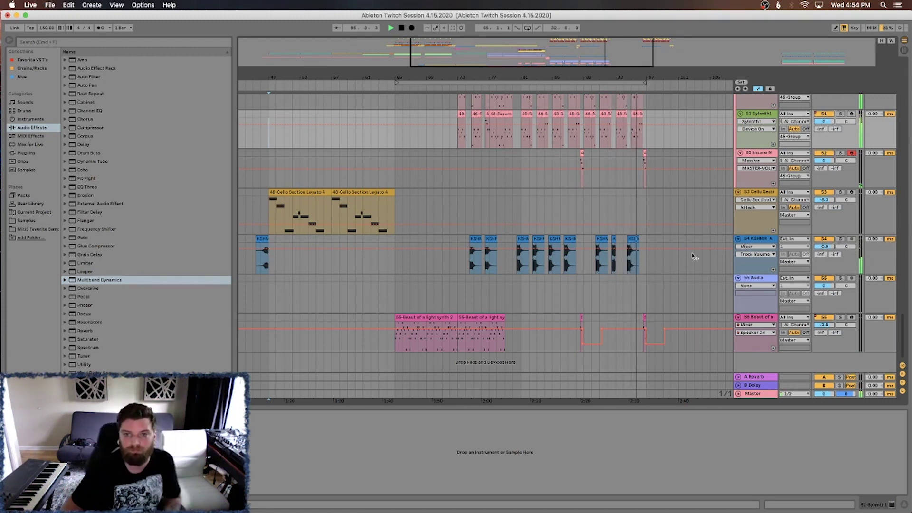
pyautogui.keyDown('ctrl'); pyautogui.scroll(2, 580, 314); pyautogui.keyUp('ctrl')
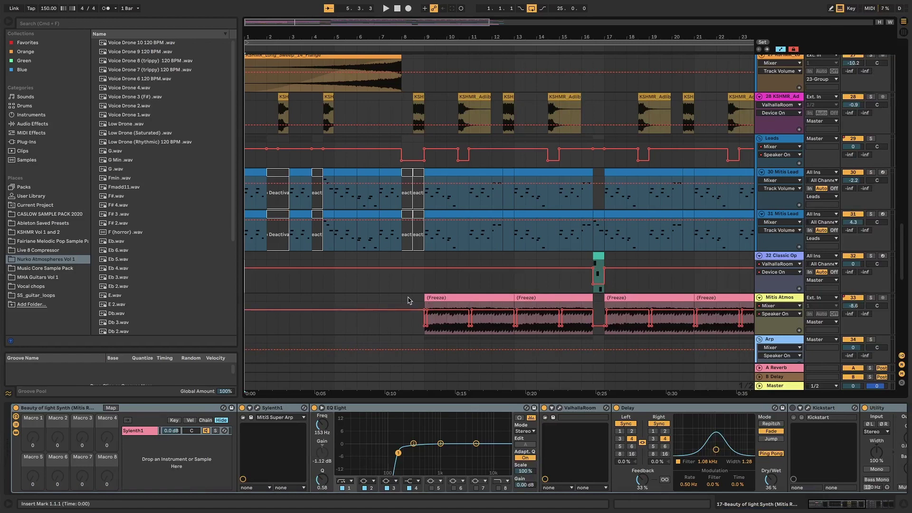
# Examine the arrangement from the leads up to the trigger, kick and snare tracks and back down to the buildup synths.
pyautogui.scroll(10, 461, 264)
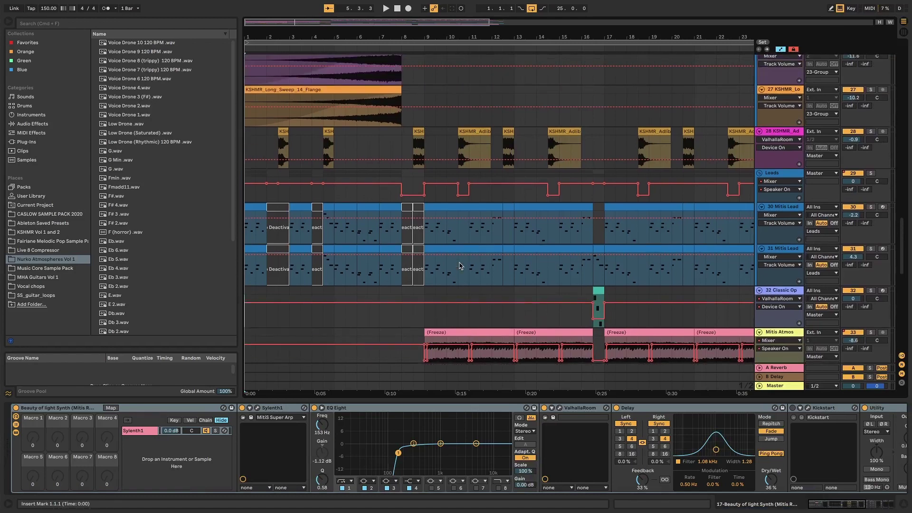
pyautogui.scroll(10, 465, 257)
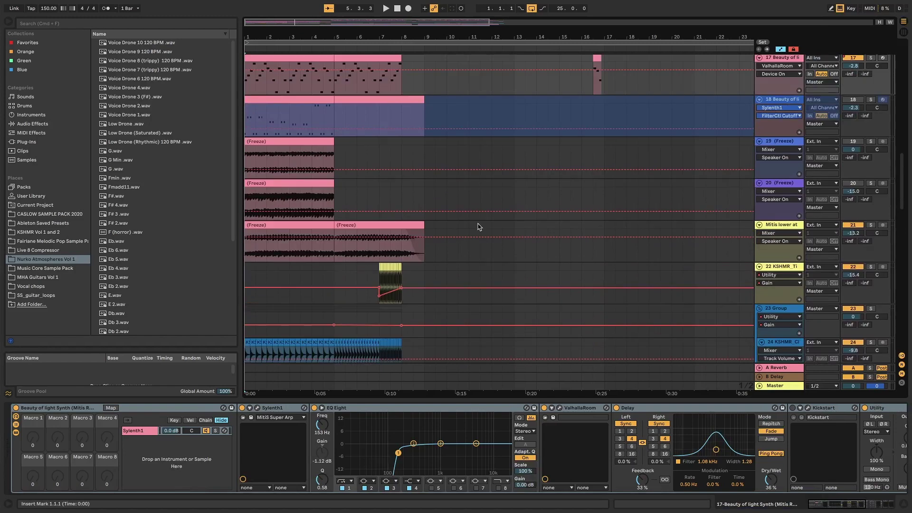
pyautogui.scroll(10, 479, 223)
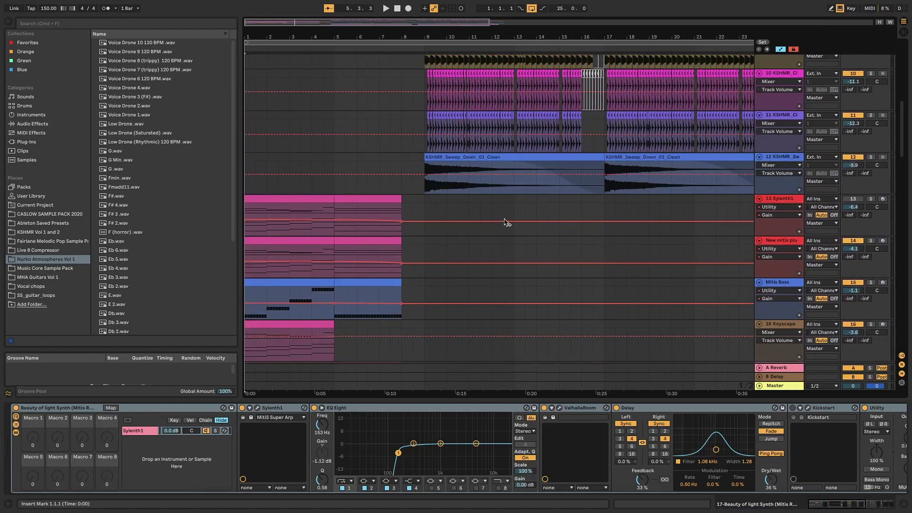
pyautogui.scroll(10, 505, 217)
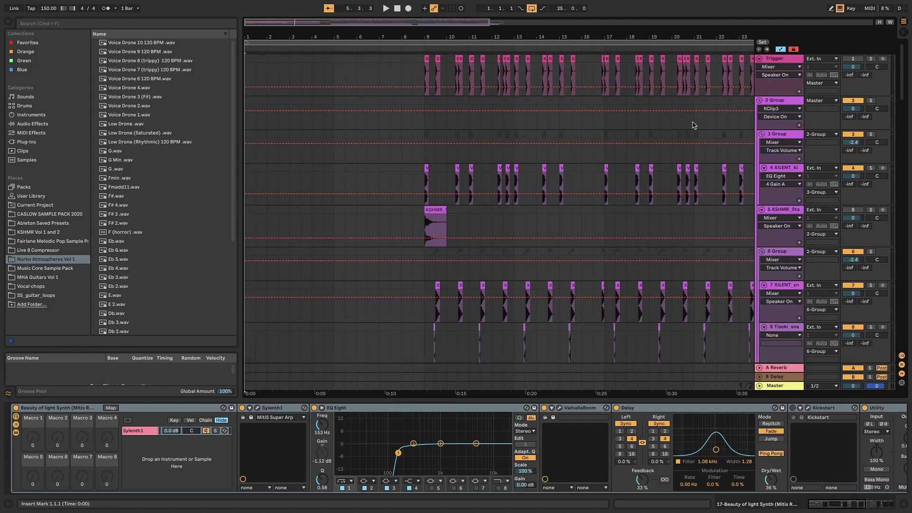
pyautogui.scroll(-4, 422, 181)
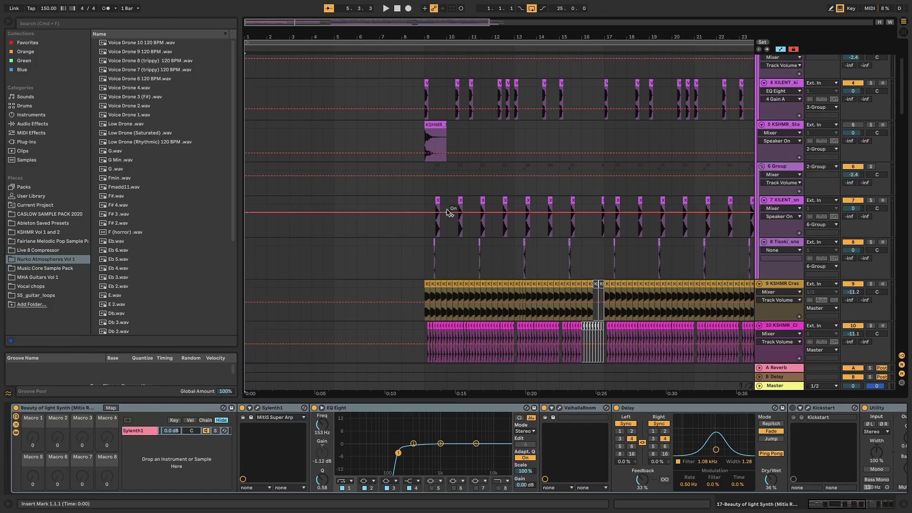
pyautogui.scroll(-15, 456, 209)
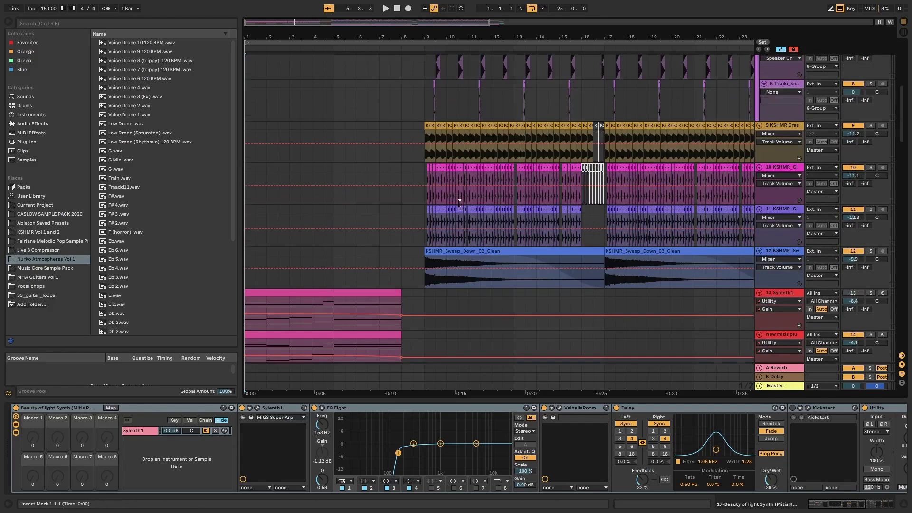
pyautogui.scroll(-2, 460, 206)
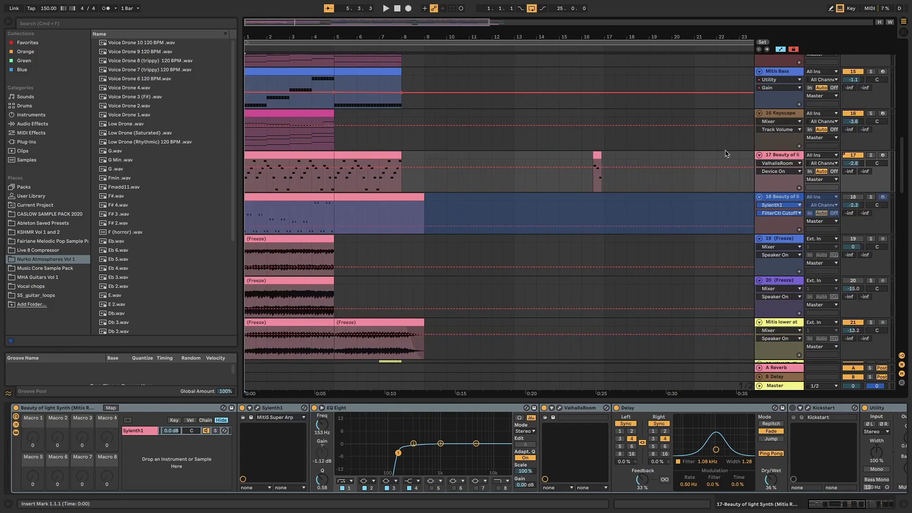
# Select the first four-bar clip on track 17 and examine the percussion, lead and arp tracks below it.
pyautogui.click(315, 156)
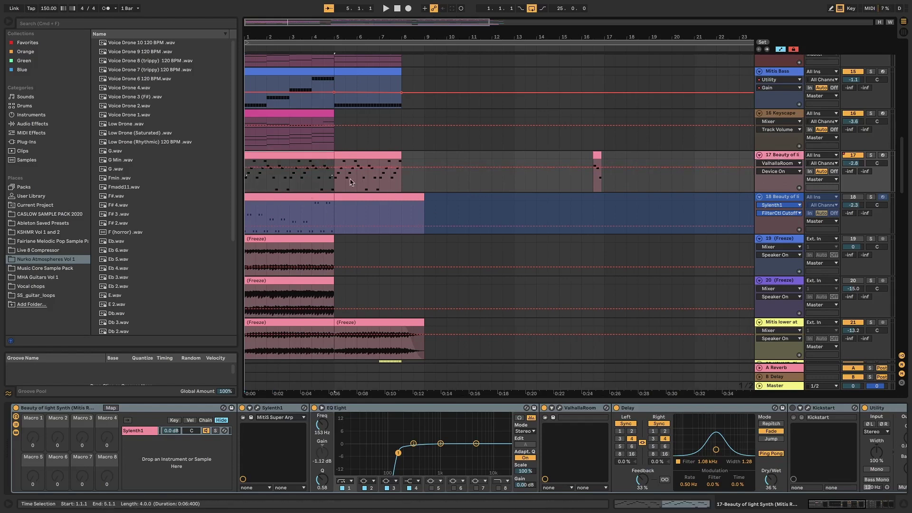
pyautogui.scroll(-5, 466, 212)
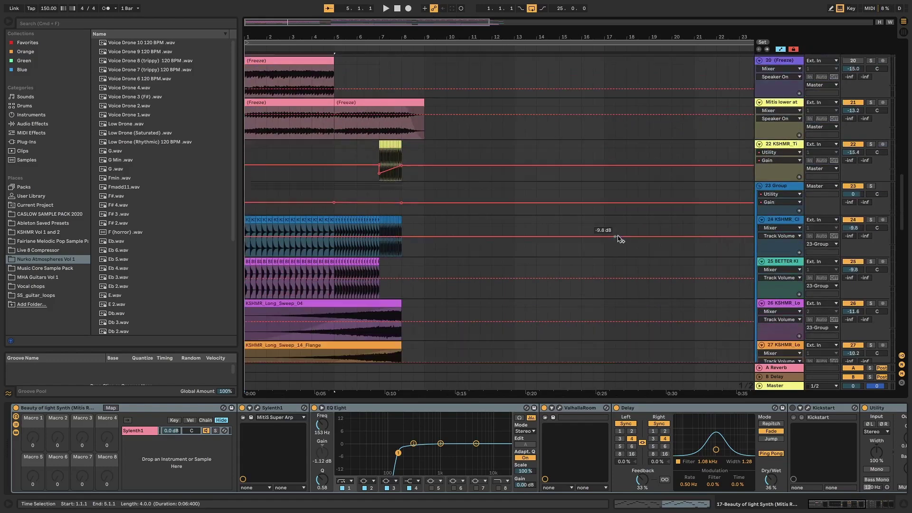
pyautogui.scroll(-8, 547, 181)
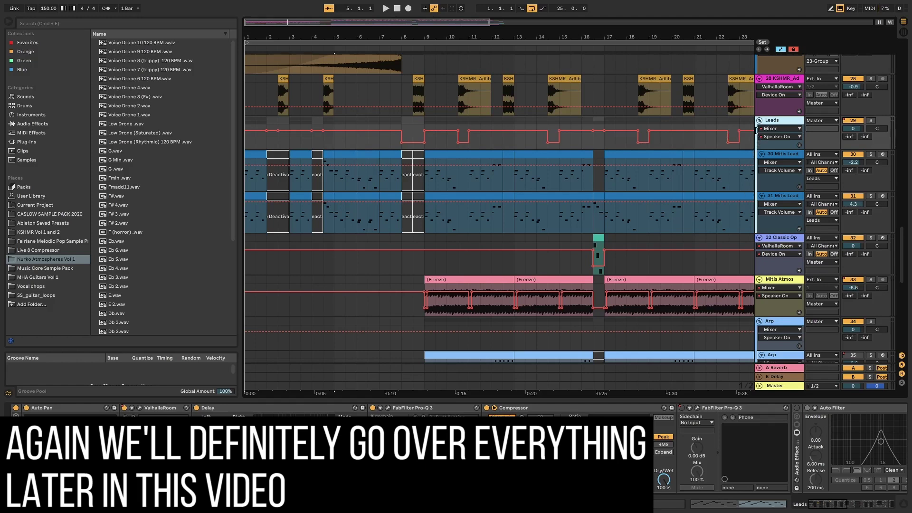
pyautogui.scroll(-5, 457, 277)
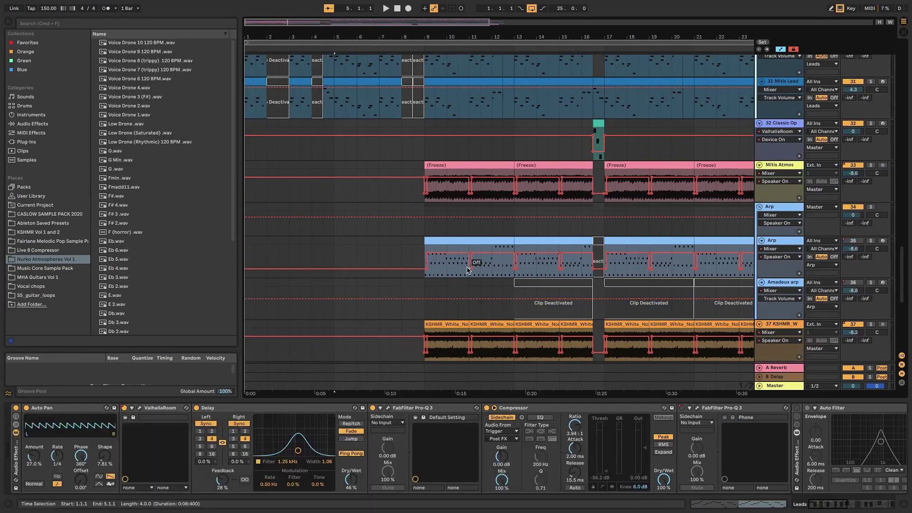
pyautogui.scroll(1, 493, 242)
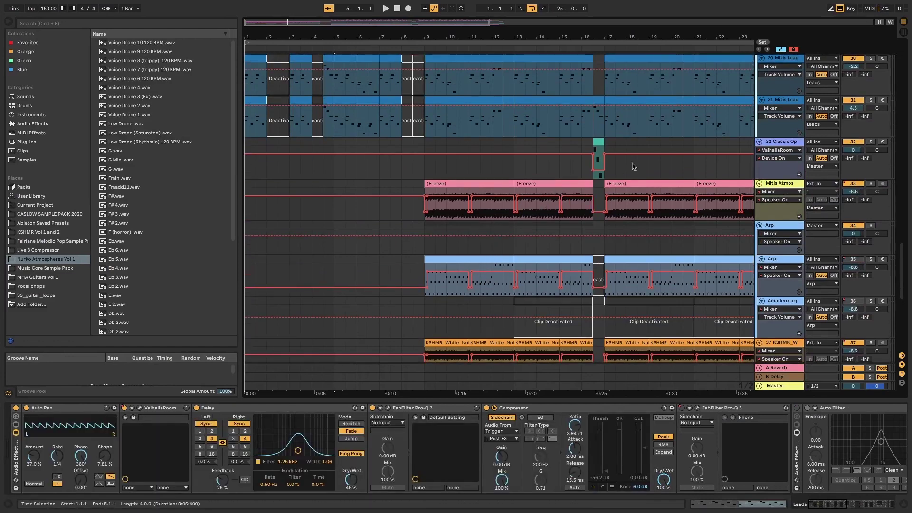
# Show the device chain of the Mitis Atmos track and that of the Leads group.
pyautogui.click(775, 183)
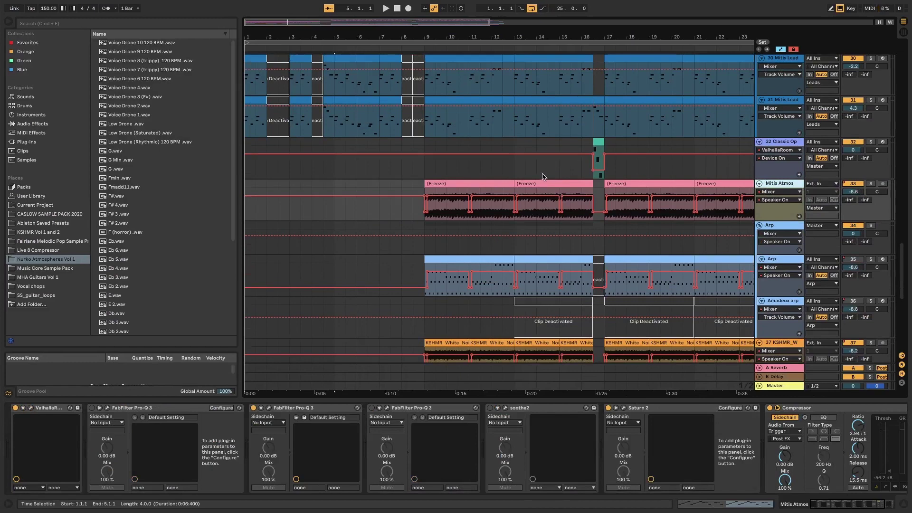
pyautogui.scroll(-1, 641, 193)
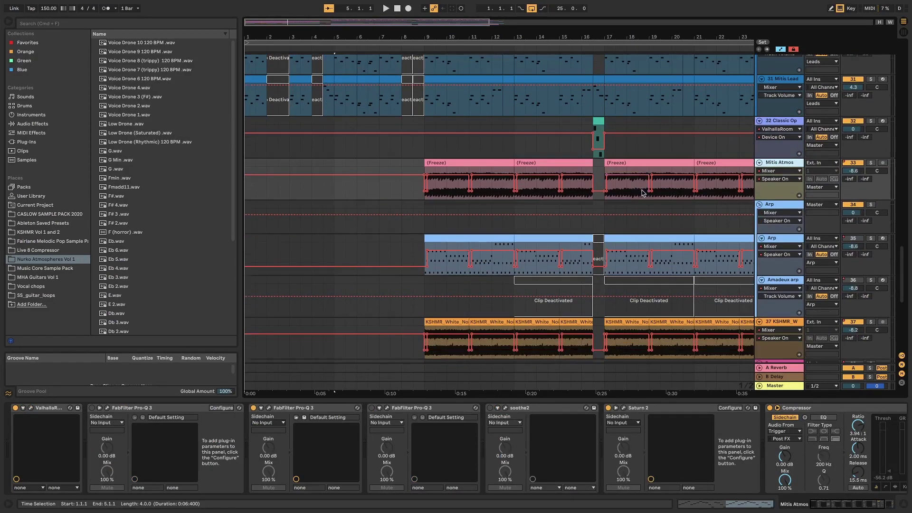
pyautogui.scroll(-1, 561, 291)
pyautogui.scroll(6, 561, 291)
pyautogui.click(750, 132)
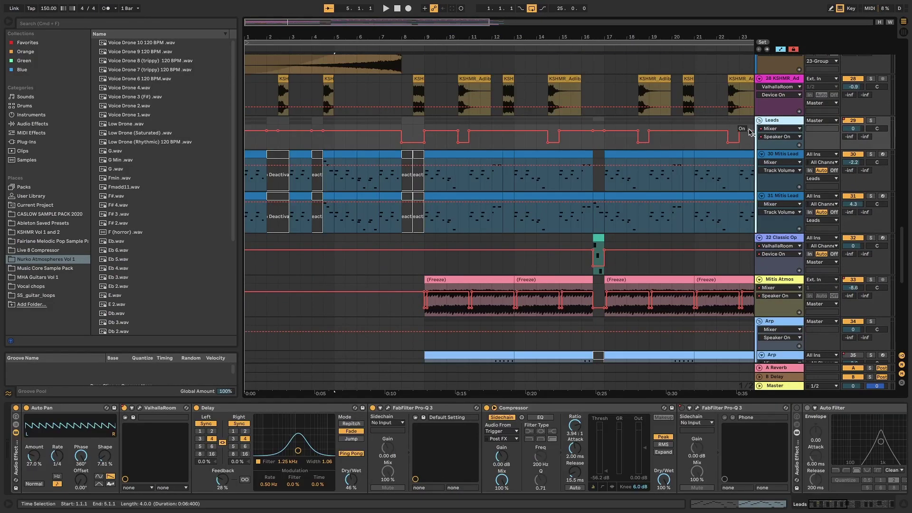
# Examine the clips and Speaker On automation from the Leads group down through the arps, white noise and saws to the bass.
pyautogui.scroll(-3, 375, 174)
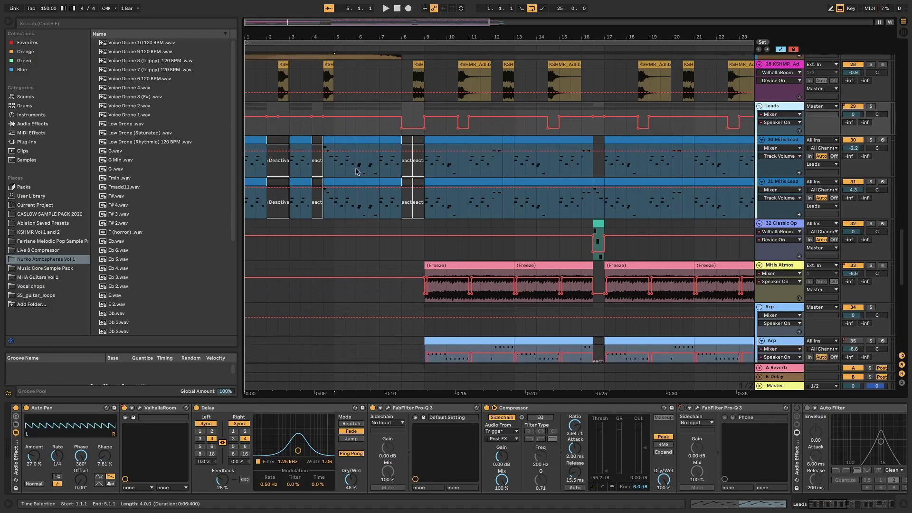
pyautogui.scroll(-6, 386, 178)
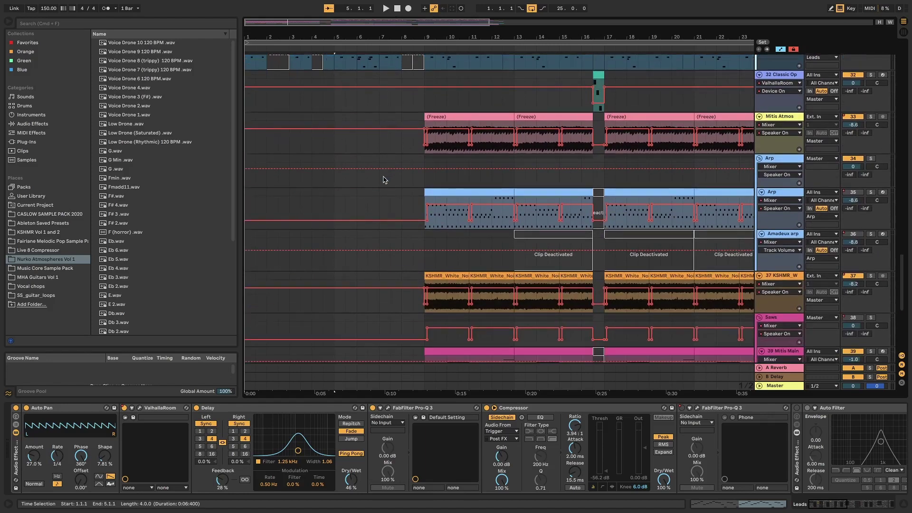
pyautogui.scroll(-2, 422, 169)
pyautogui.scroll(-3, 439, 167)
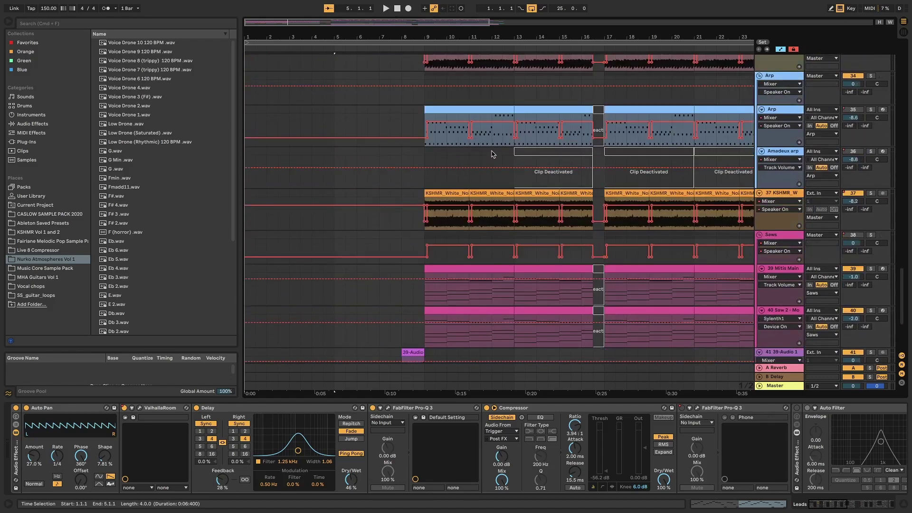
pyautogui.scroll(-5, 492, 154)
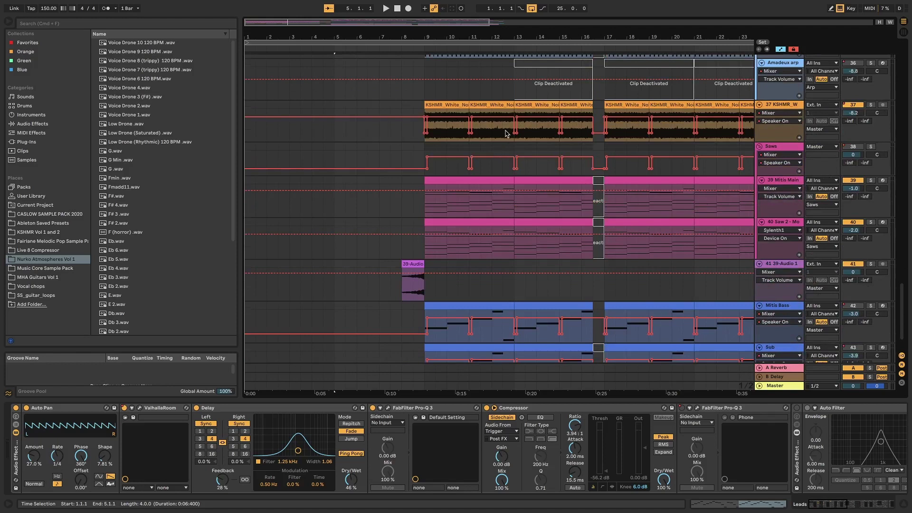
# Examine the saws, bass and sub tracks at the end of the arrangement and return up to the leads.
pyautogui.scroll(-1, 507, 137)
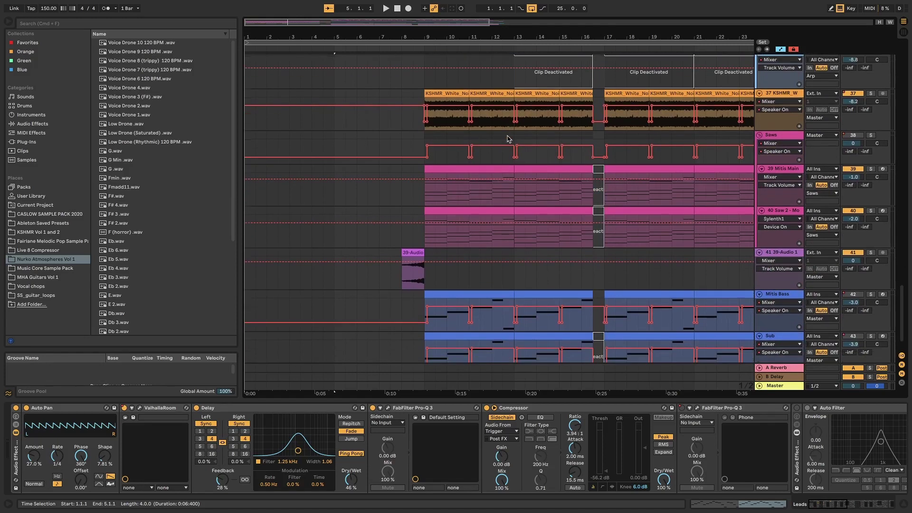
pyautogui.scroll(-3, 513, 160)
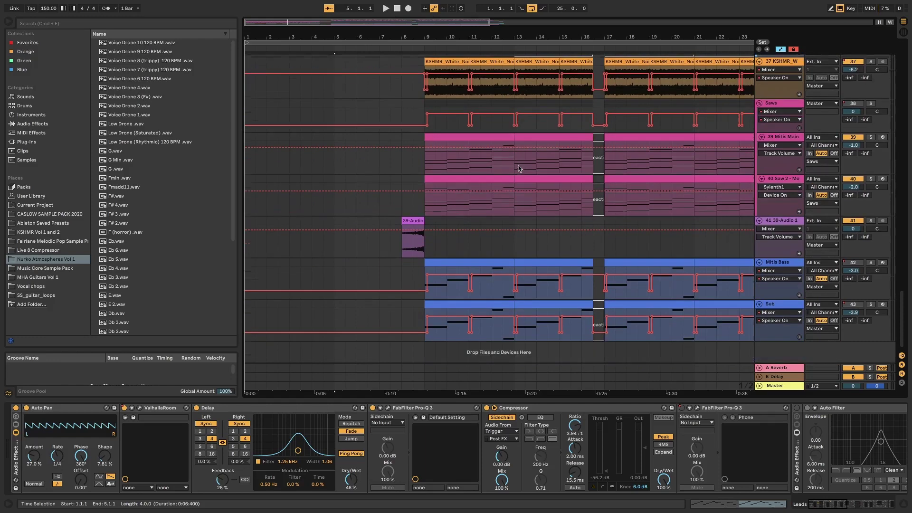
pyautogui.scroll(15, 519, 169)
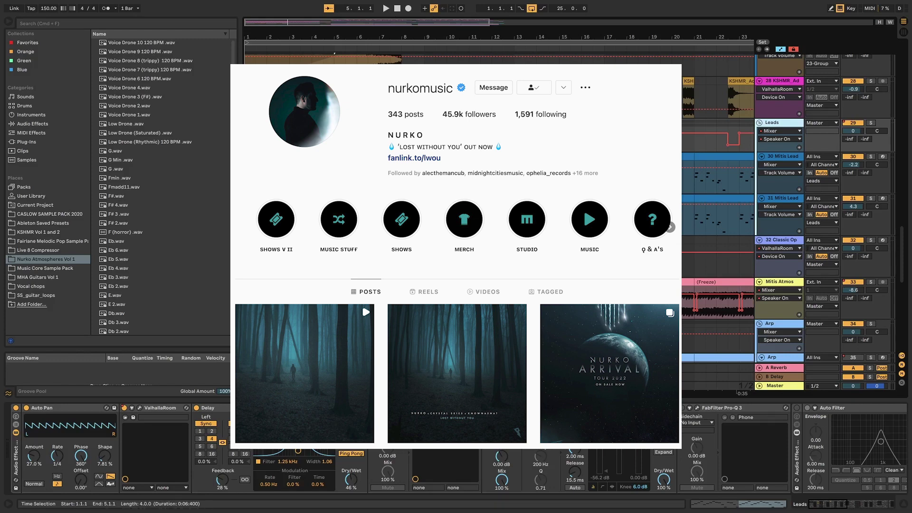
pyautogui.scroll(-3, 650, 215)
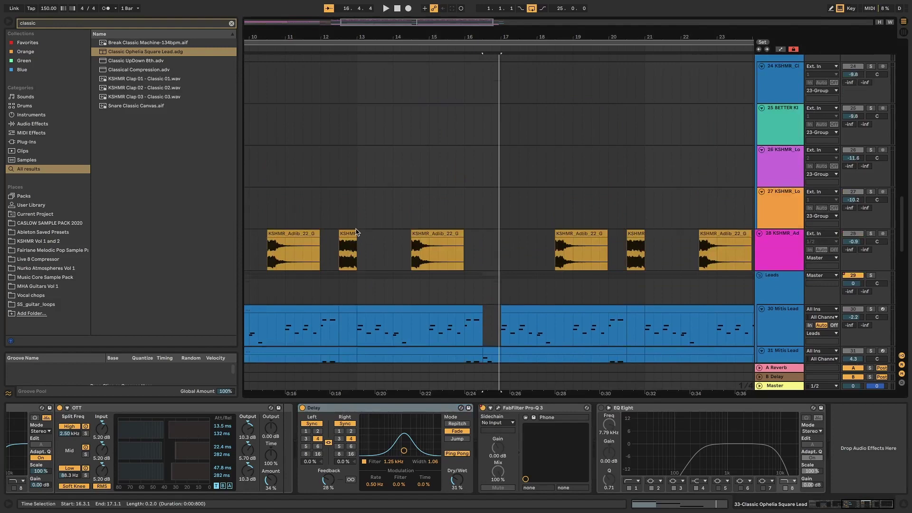
# Examine the session containing the Classic Ophelia lead, from the piano and bass tracks through the KSHMR ad-libs to the lead clips.
pyautogui.scroll(15, 409, 194)
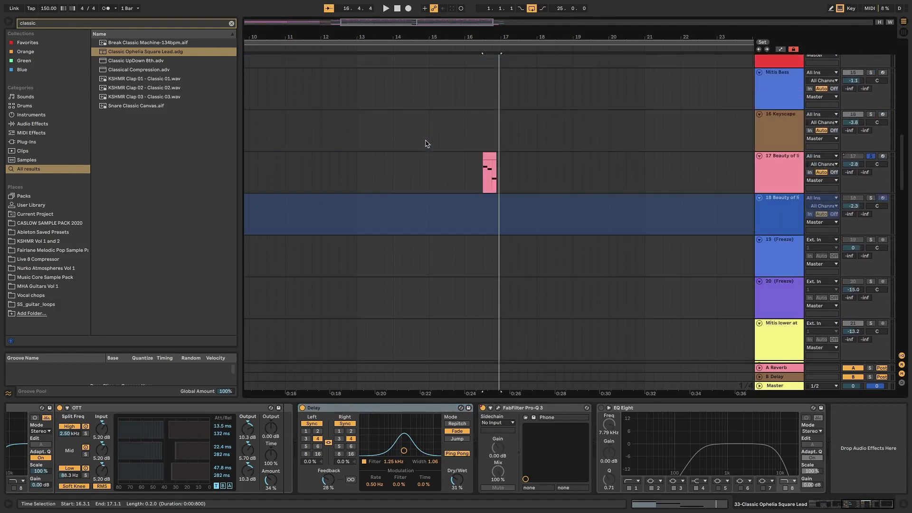
pyautogui.scroll(-15, 428, 143)
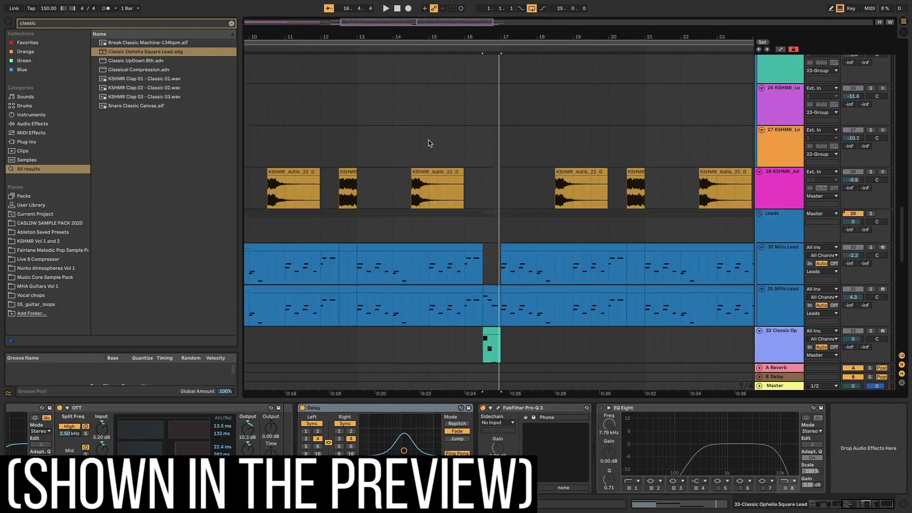
pyautogui.scroll(5, 499, 159)
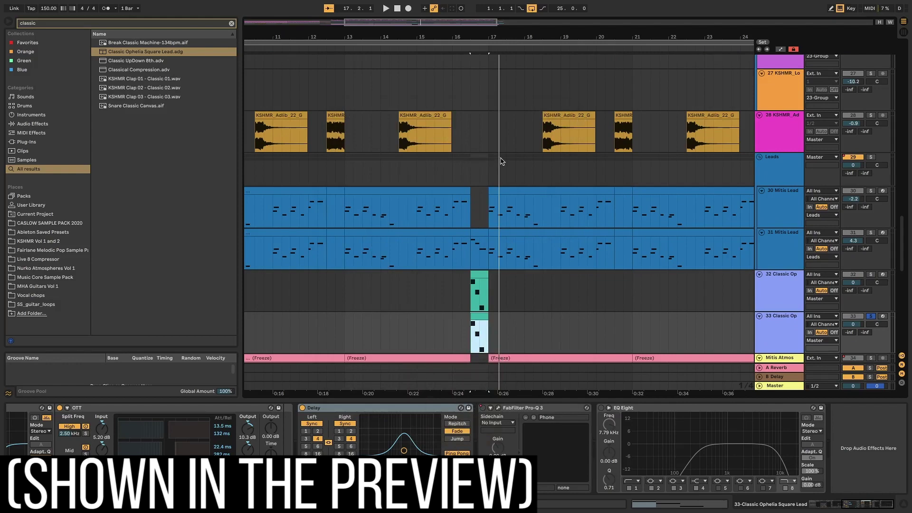
pyautogui.scroll(12, 484, 171)
pyautogui.scroll(-12, 466, 186)
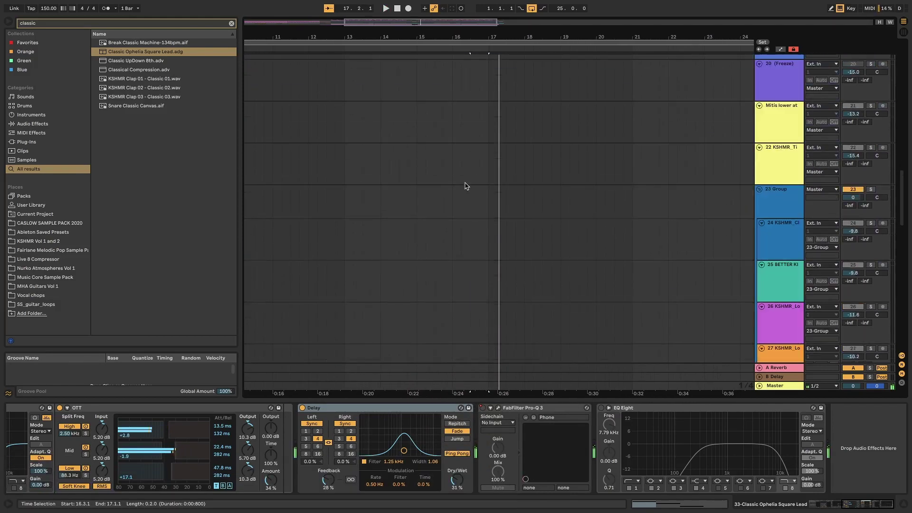
pyautogui.scroll(-3, 458, 166)
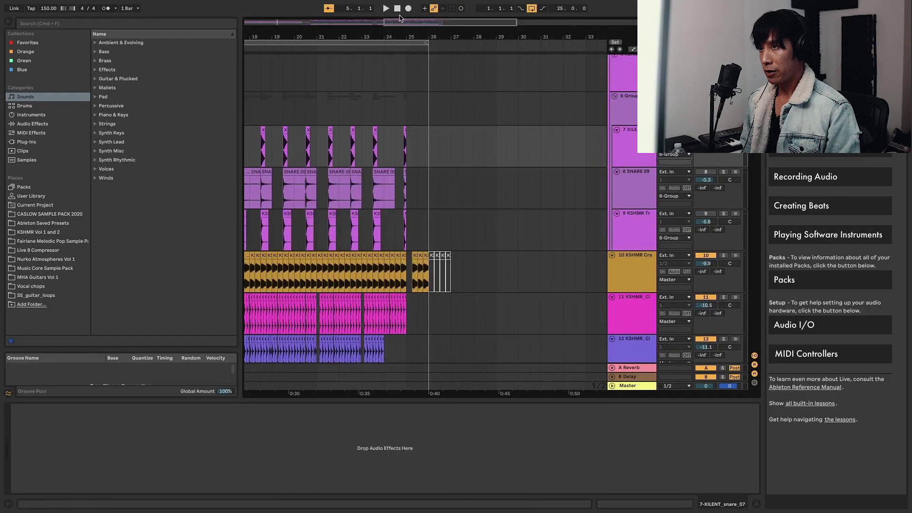
# Play the arrangement from bar 1, stop it, and examine the drum and synth tracks down to the piano.
pyautogui.click(397, 10)
pyautogui.scroll(-8, 291, 234)
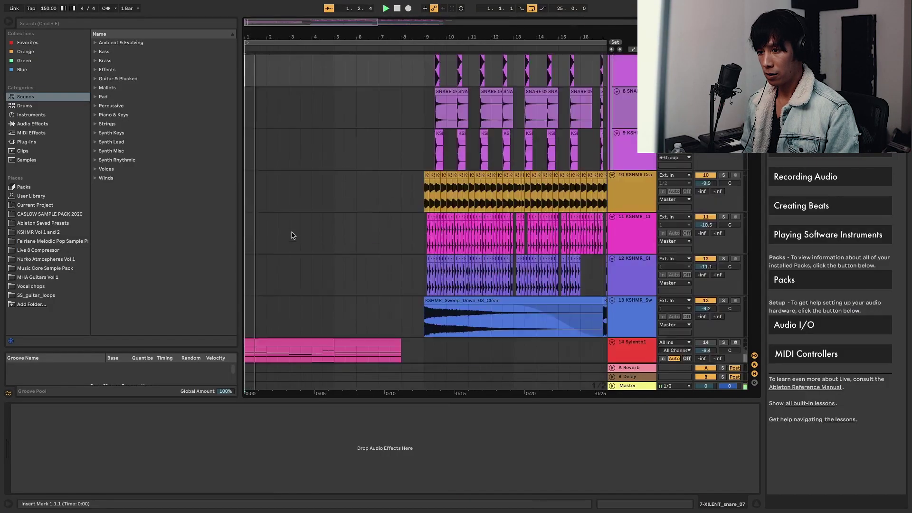
pyautogui.click(309, 221)
pyautogui.scroll(-3, 311, 218)
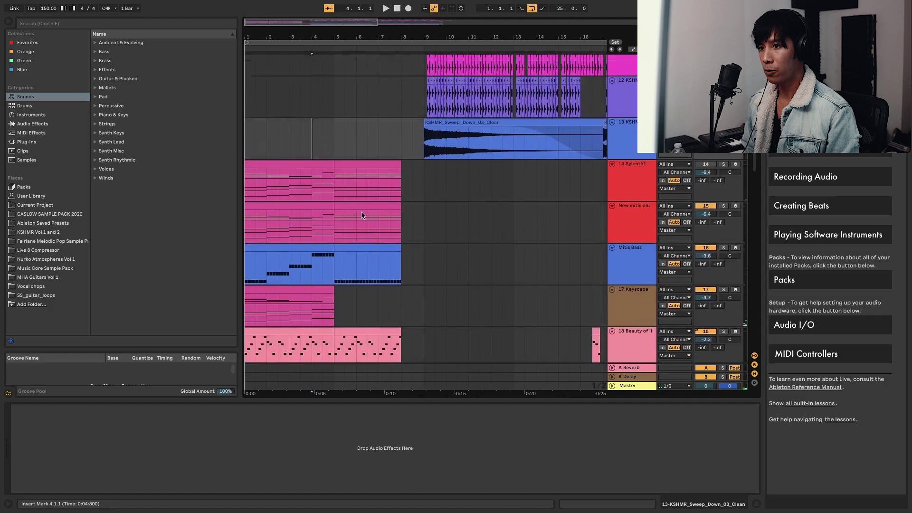
# Solo the New mitis pluck track and play its first four-bar clip with the track's device chain shown.
pyautogui.click(322, 203)
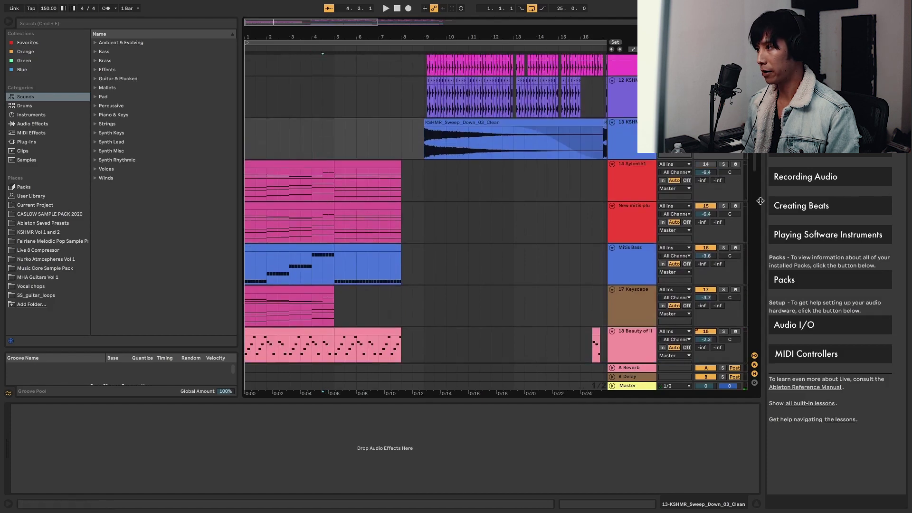
pyautogui.click(725, 206)
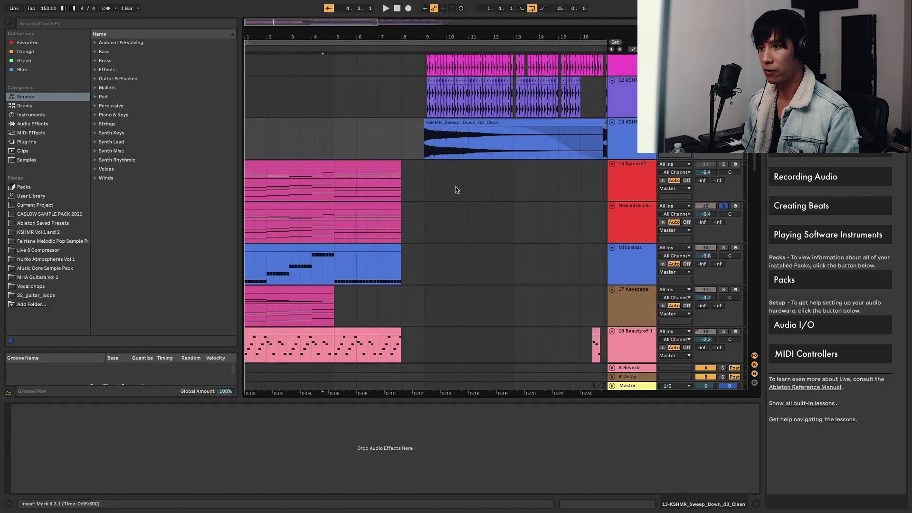
pyautogui.click(301, 207)
pyautogui.press('space')
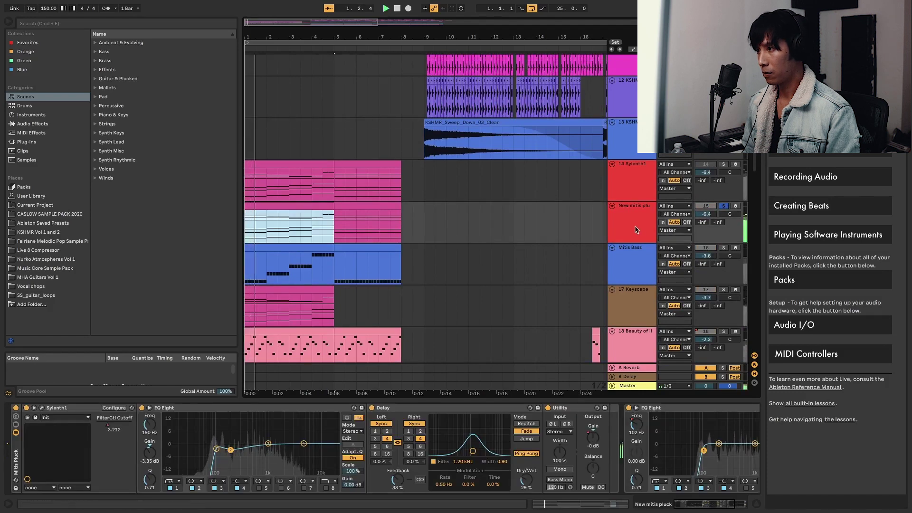
pyautogui.click(639, 231)
pyautogui.click(639, 231)
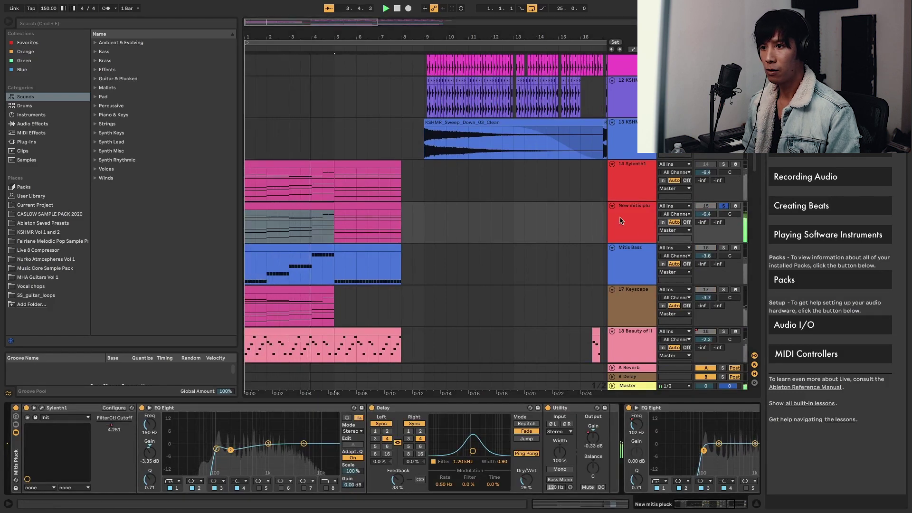
# Open the notes of the pluck's first clip and audition its upper notes, including G#3 to G#4 in bar 4.
pyautogui.doubleClick(269, 205)
pyautogui.scroll(-2, 433, 301)
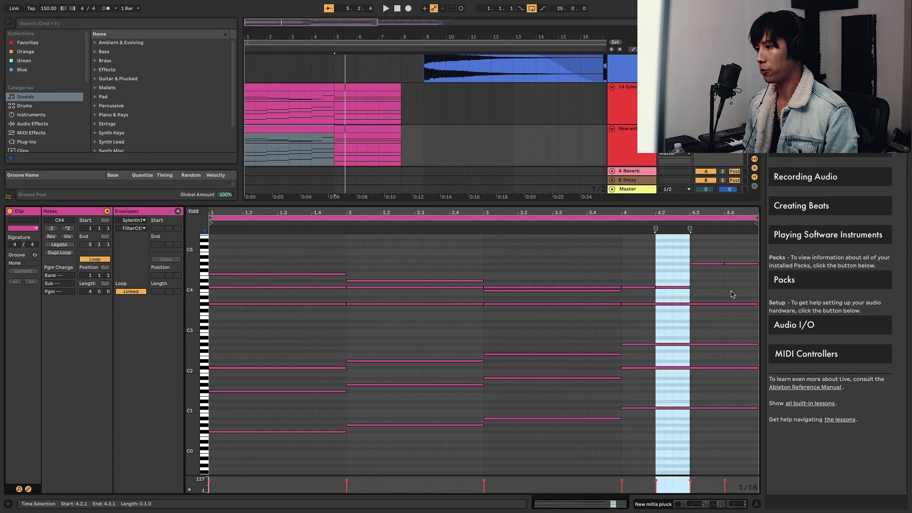
pyautogui.moveTo(247, 304); pyautogui.dragTo(746, 314)
pyautogui.click(319, 270)
pyautogui.click(389, 258)
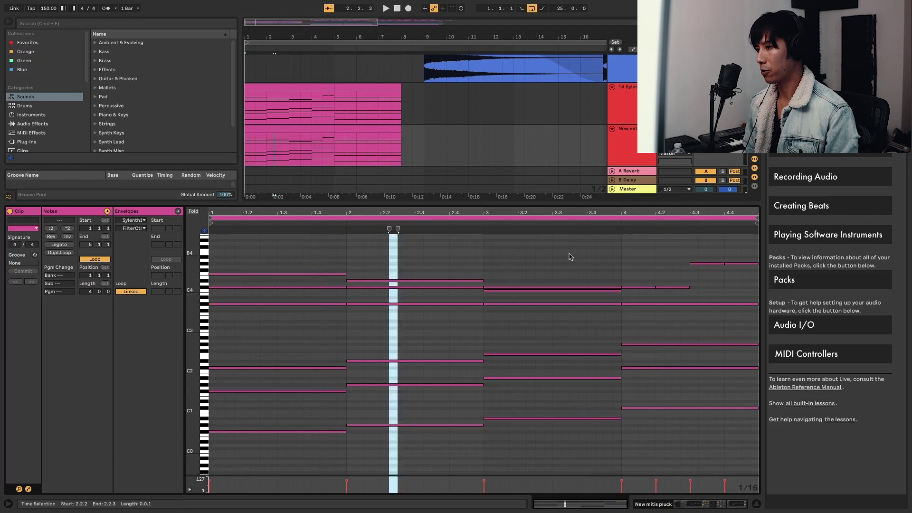
pyautogui.click(573, 288)
pyautogui.click(734, 303)
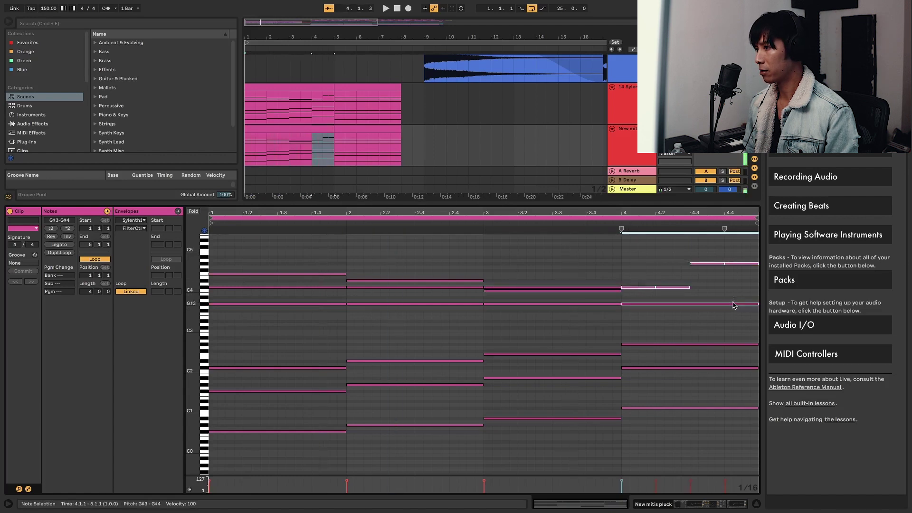
pyautogui.click(650, 246)
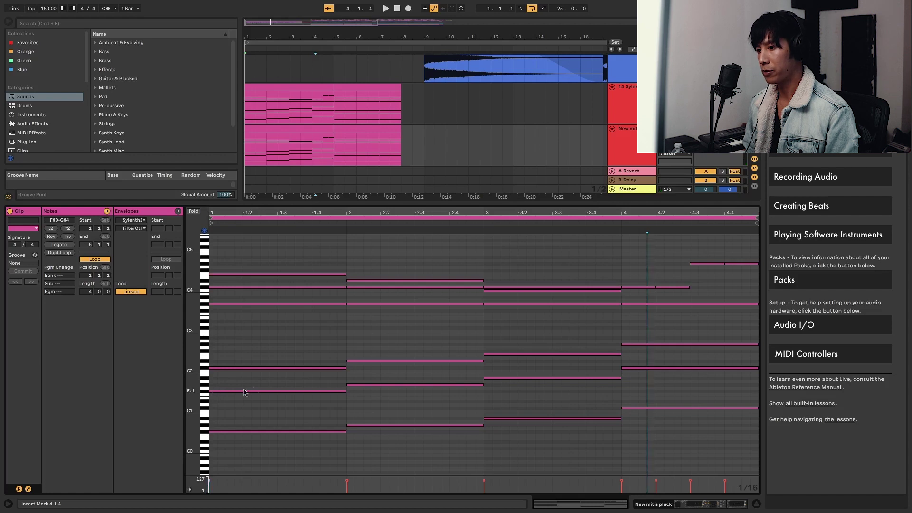
# Audition the clip's lower chord notes, selecting C#2 and F#1 in bar 1, and the lowest note row across all four bars.
pyautogui.click(300, 368)
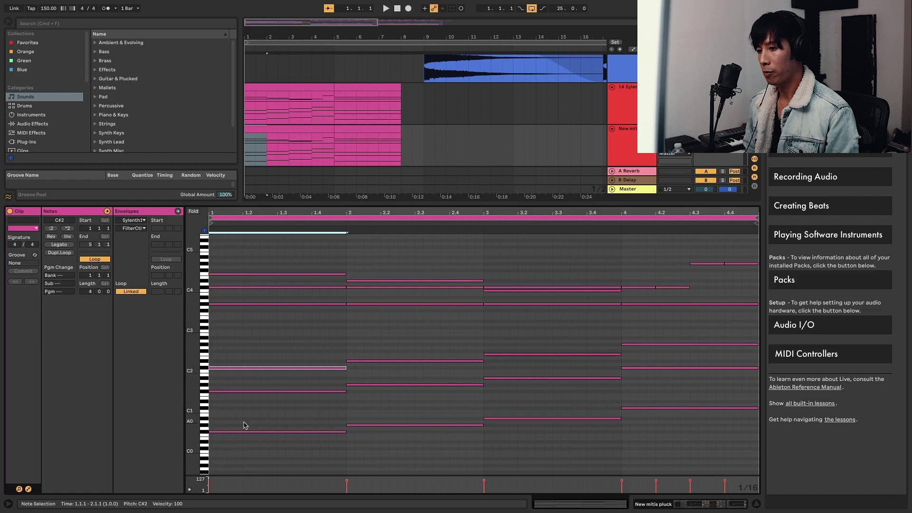
pyautogui.scroll(-2, 341, 404)
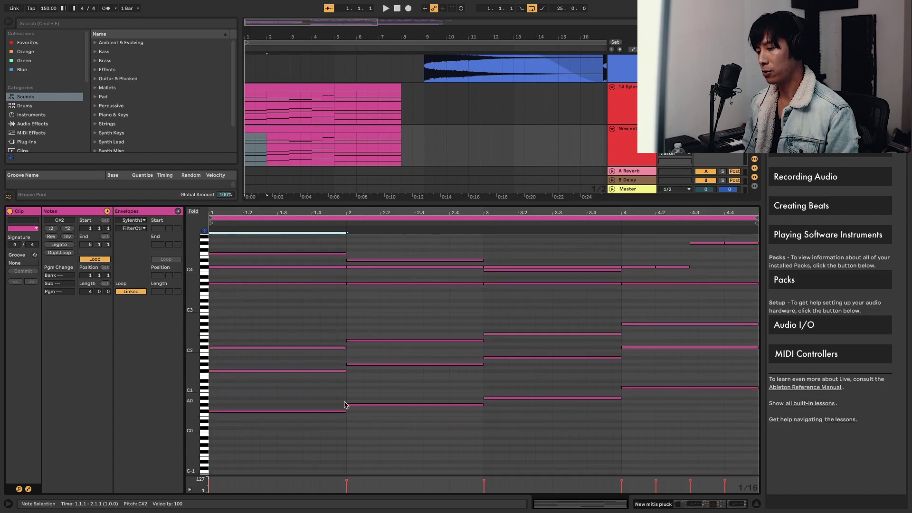
pyautogui.click(328, 370)
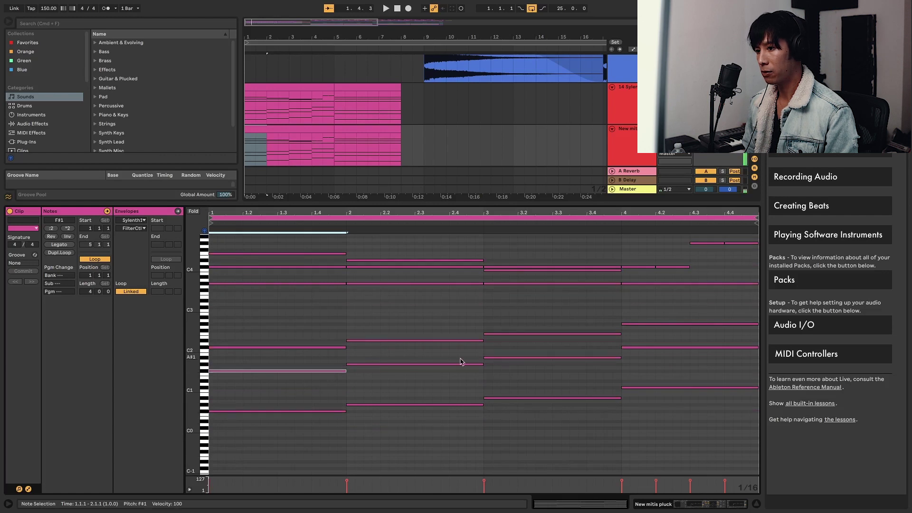
pyautogui.moveTo(285, 399); pyautogui.dragTo(757, 431)
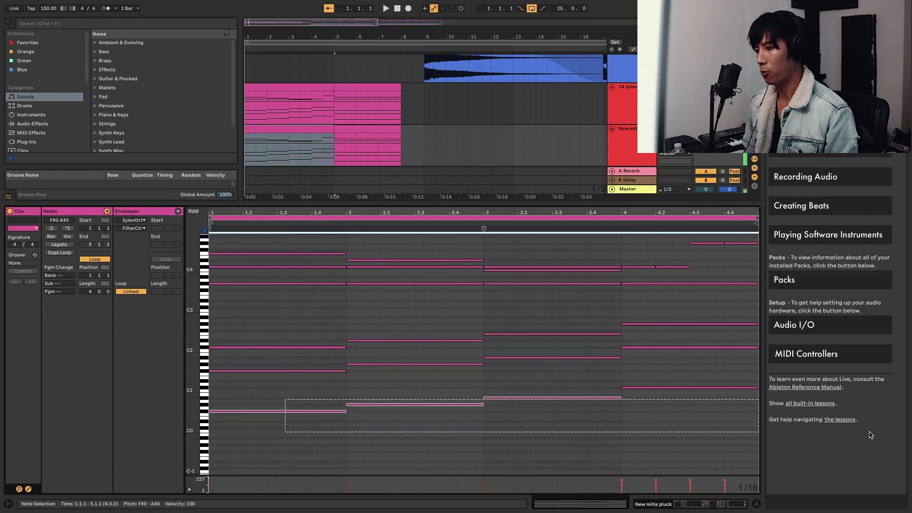
pyautogui.moveTo(723, 380); pyautogui.dragTo(307, 428)
pyautogui.press('space')
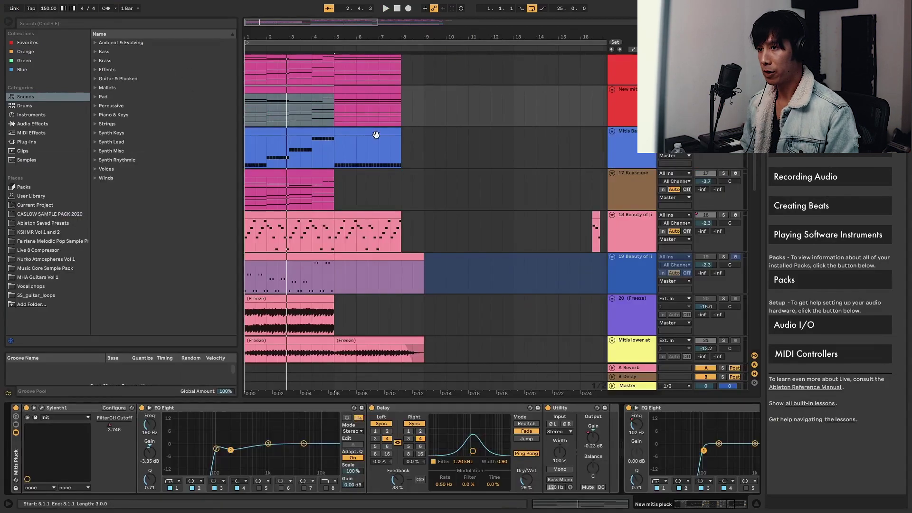
# Examine the notes of the pluck's second clip and play it from bar 5 with the system volume lowered.
pyautogui.scroll(5, 376, 135)
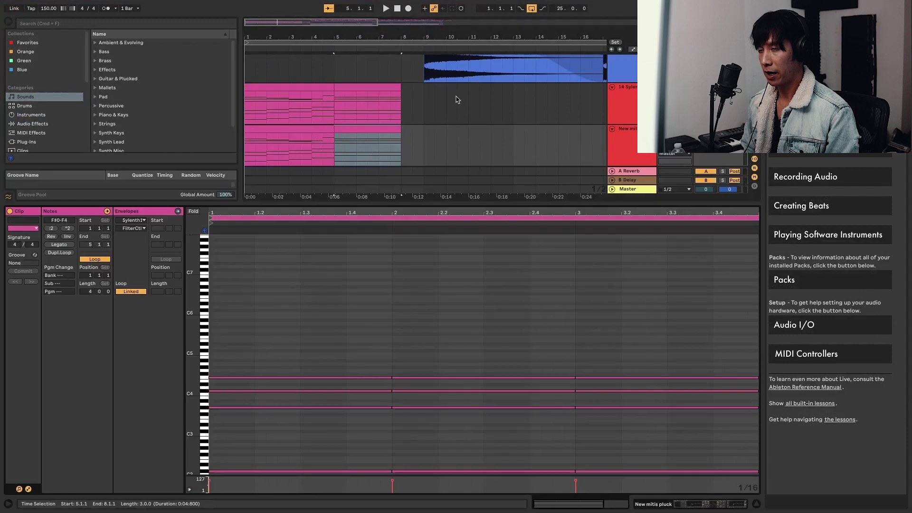
pyautogui.click(432, 316)
pyautogui.scroll(-5, 462, 322)
pyautogui.scroll(-1, 266, 404)
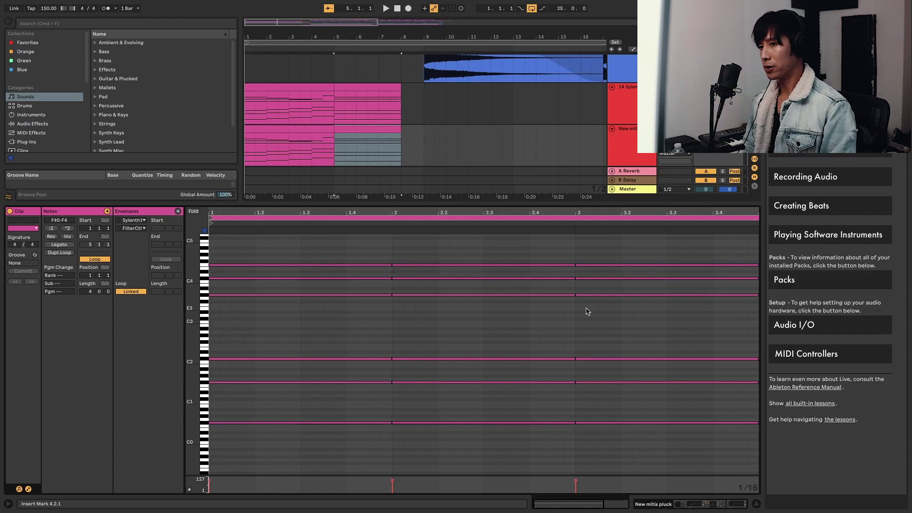
pyautogui.scroll(2, 464, 332)
pyautogui.press('space')
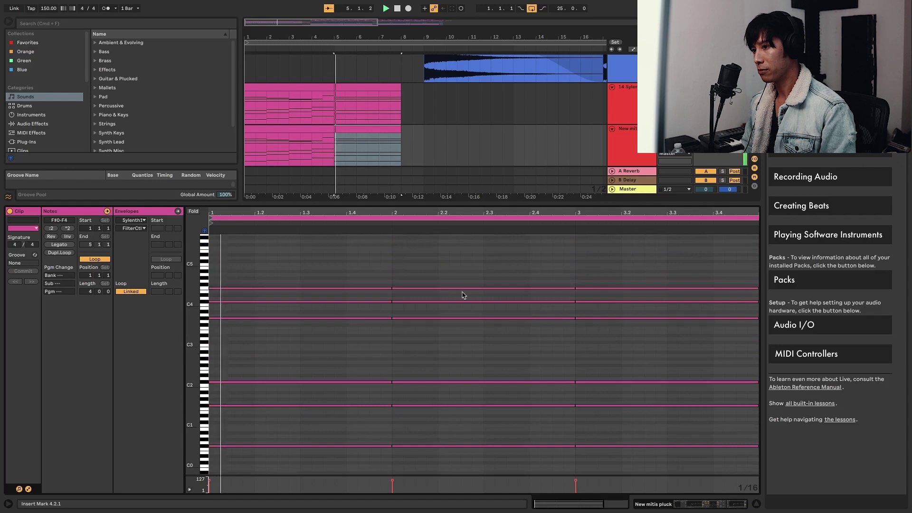
pyautogui.press('XF86AudioLowerVolume')
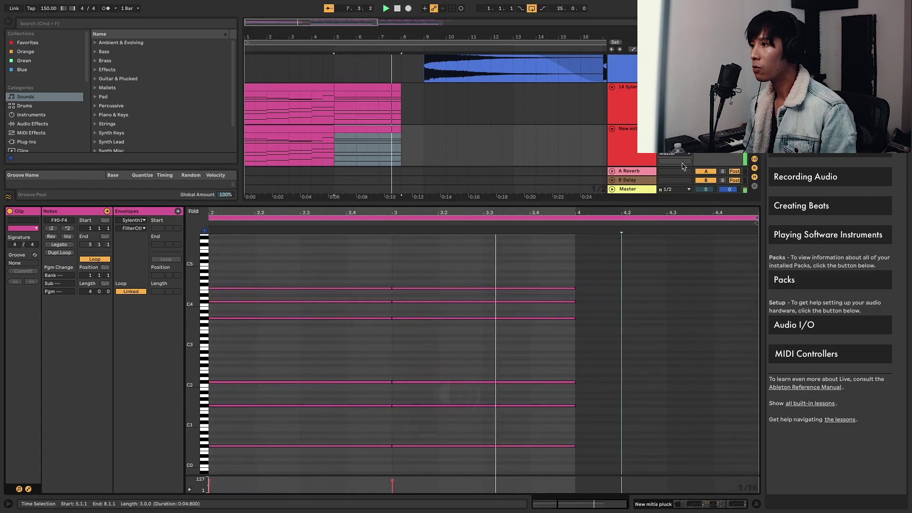
# Open the Sylenth1 window from the New mitis pluck device chain and show the settings of Part A.
pyautogui.hotkey('shift', 'Tab')
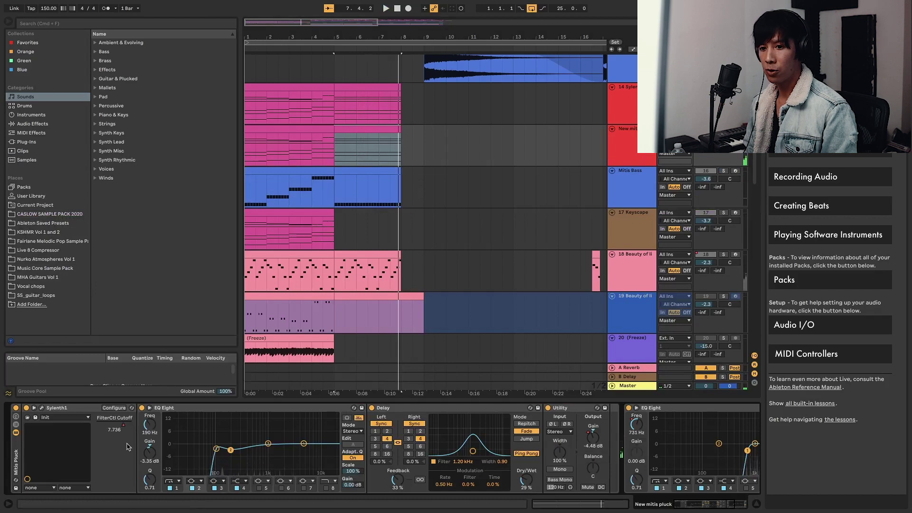
pyautogui.click(41, 408)
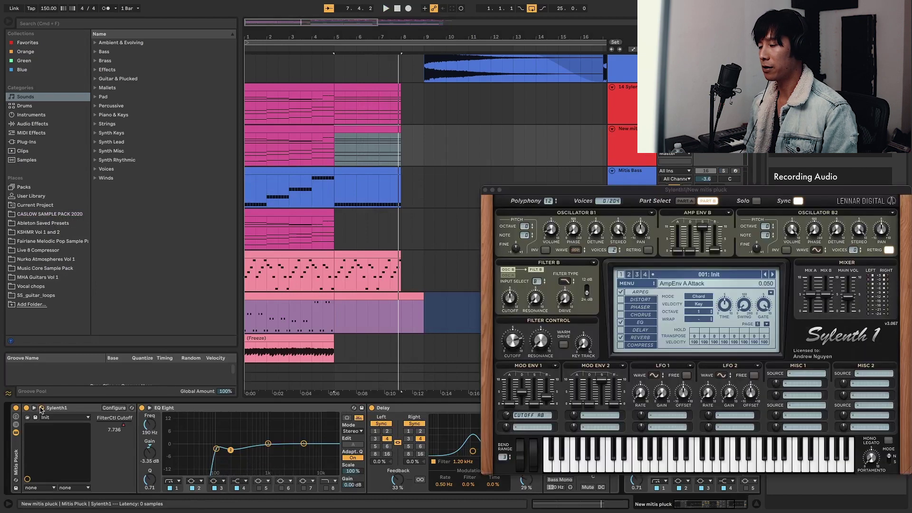
pyautogui.moveTo(826, 191); pyautogui.dragTo(733, 156)
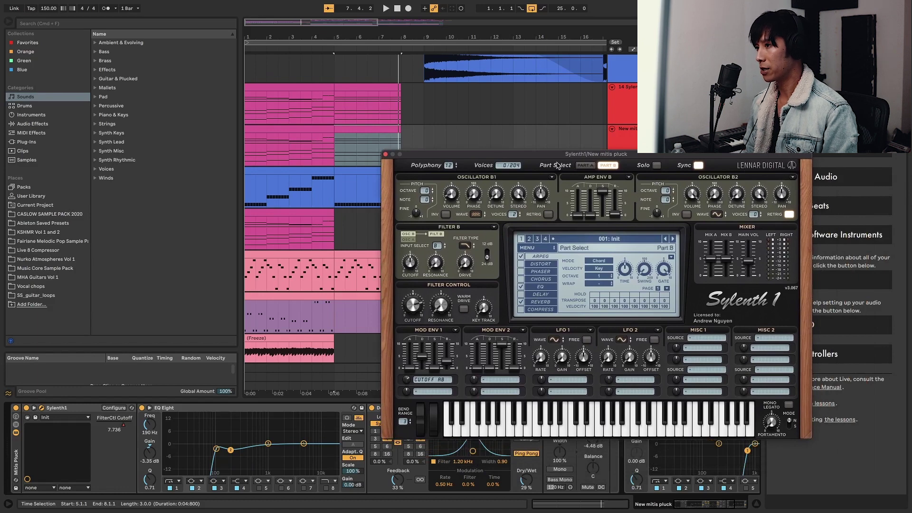
pyautogui.click(584, 166)
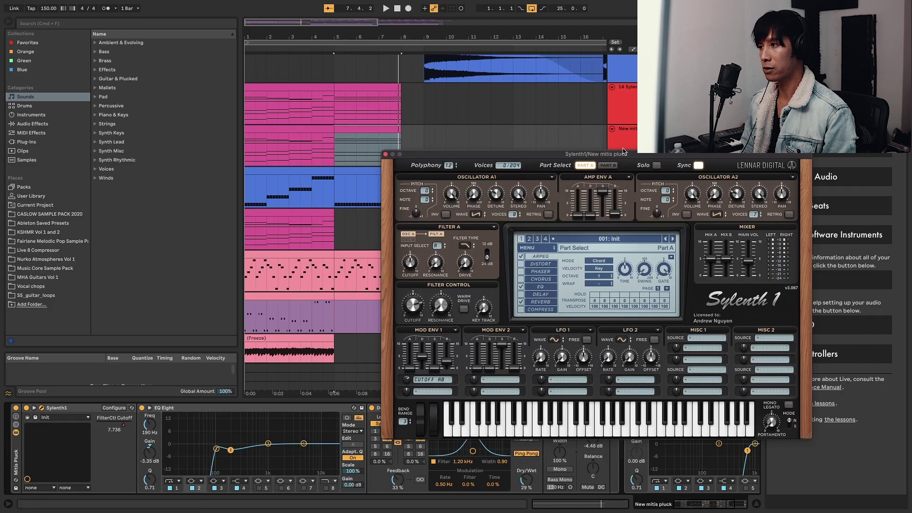
# Reposition the Sylenth1 window and choose Lowpass as the type of Filter A.
pyautogui.moveTo(615, 153); pyautogui.dragTo(580, 130)
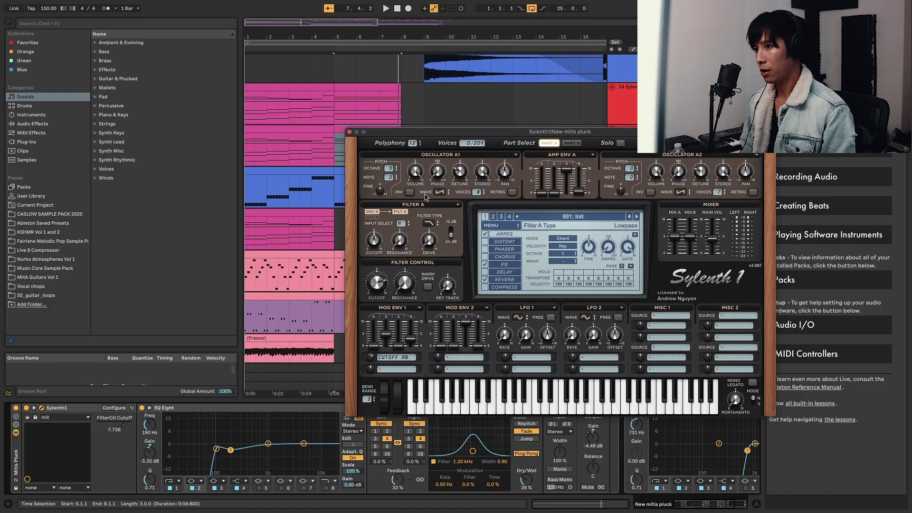
pyautogui.click(424, 224)
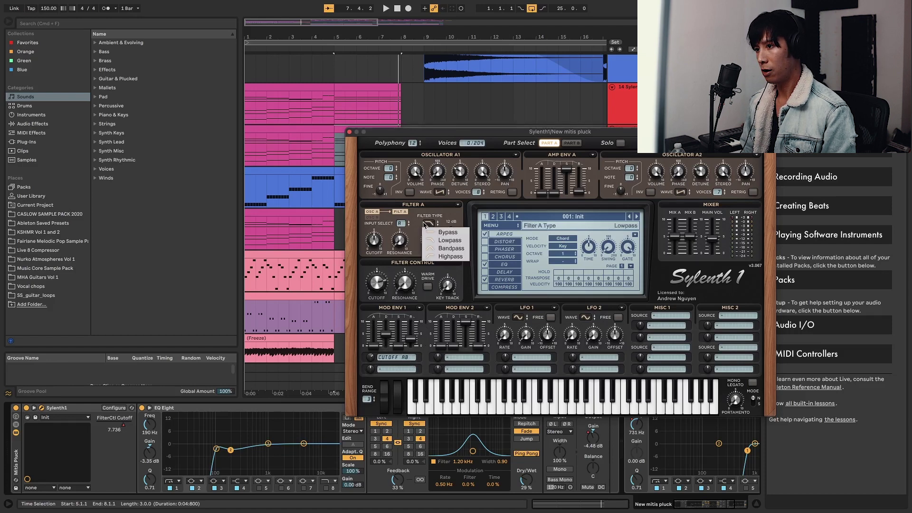
pyautogui.click(450, 240)
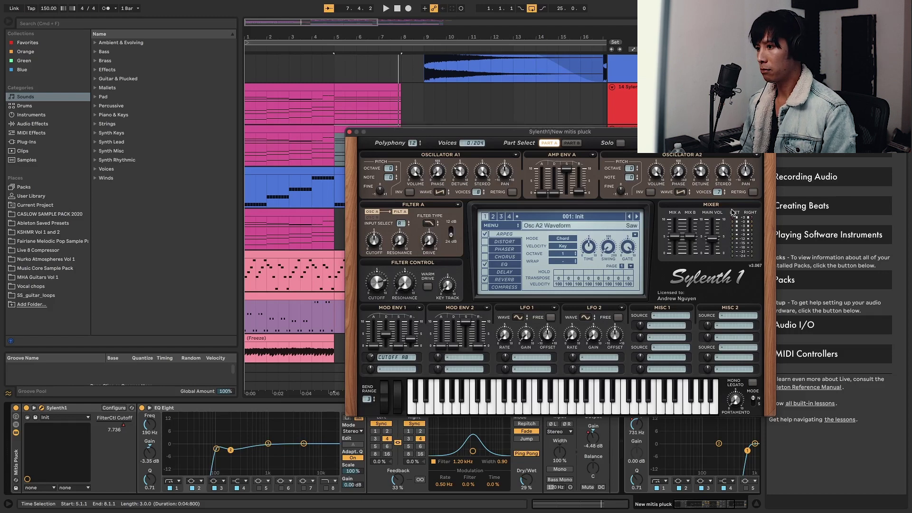
# Look through Part B's settings in the pluck's Sylenth1 and return to Part A.
pyautogui.click(572, 143)
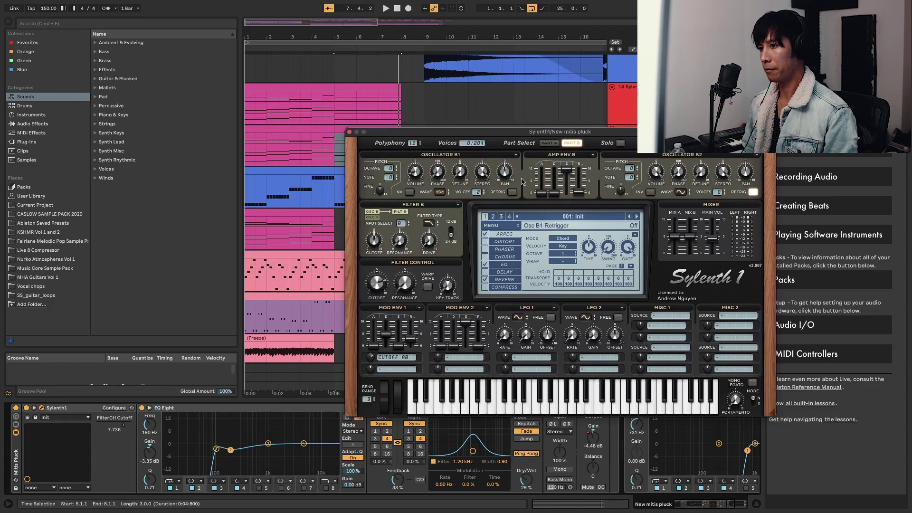
pyautogui.click(549, 143)
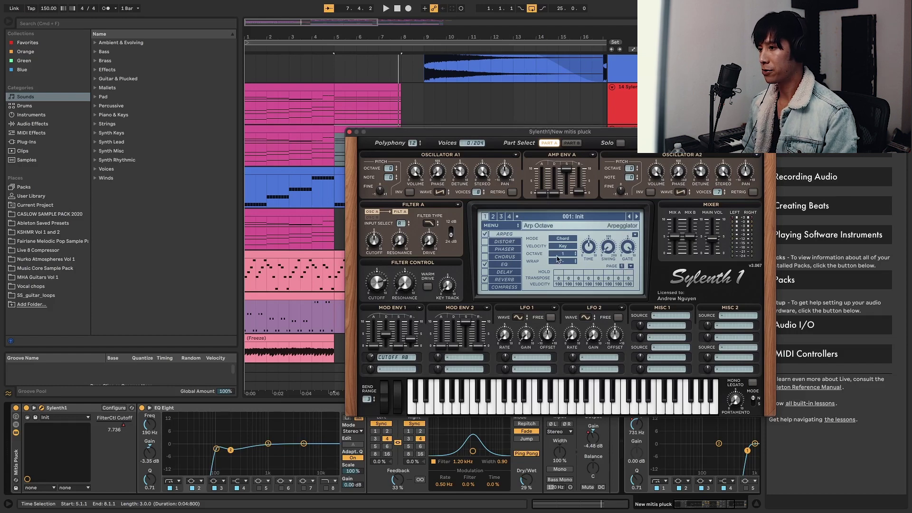
# Examine the EQ and Reverb effect settings of the pluck's Sylenth1 and close its window.
pyautogui.click(506, 264)
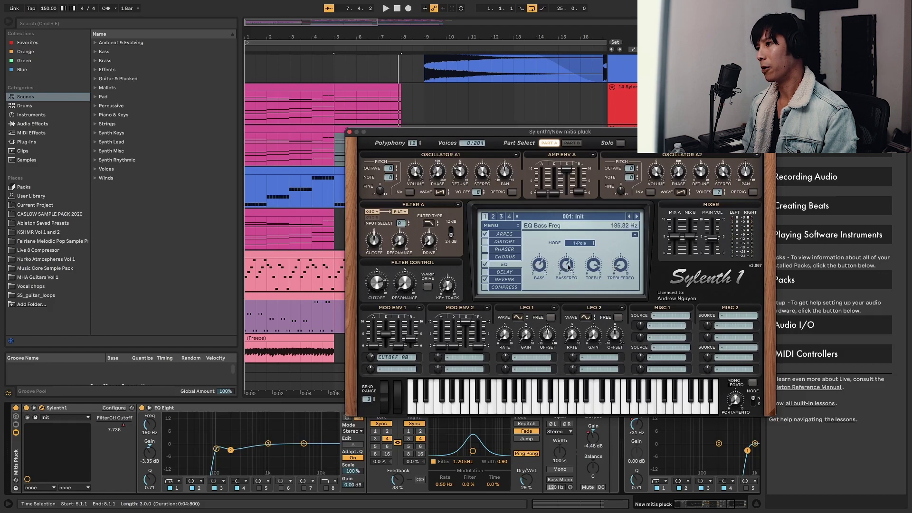
pyautogui.click(507, 279)
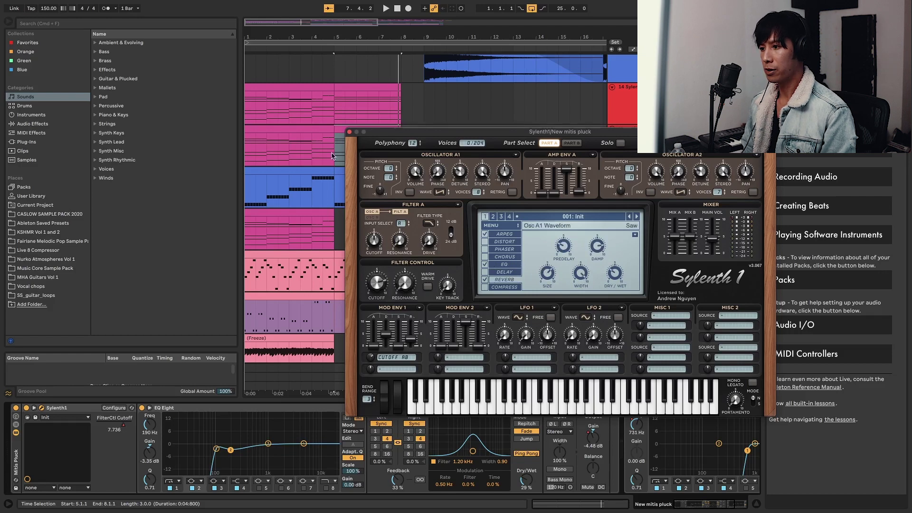
pyautogui.click(350, 132)
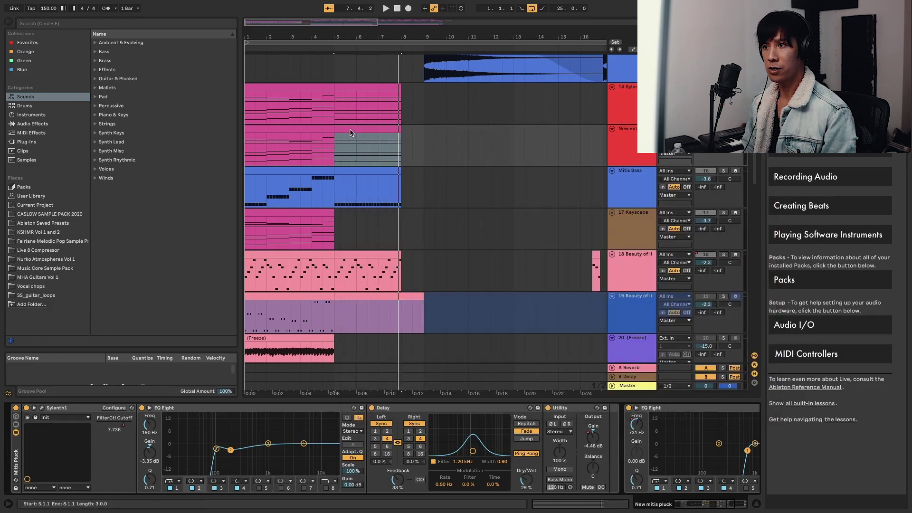
# Review the first EQ Eight and the Utility in the New mitis pluck's device chain.
pyautogui.click(255, 413)
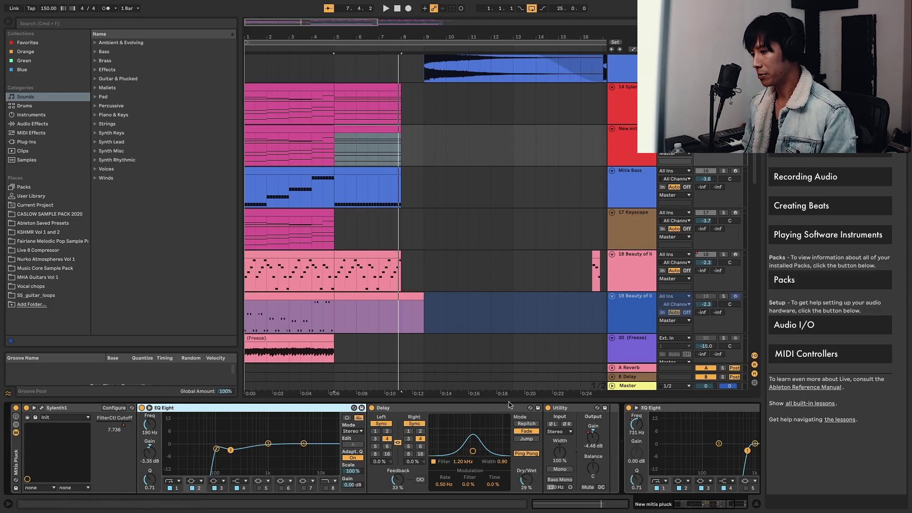
pyautogui.click(576, 412)
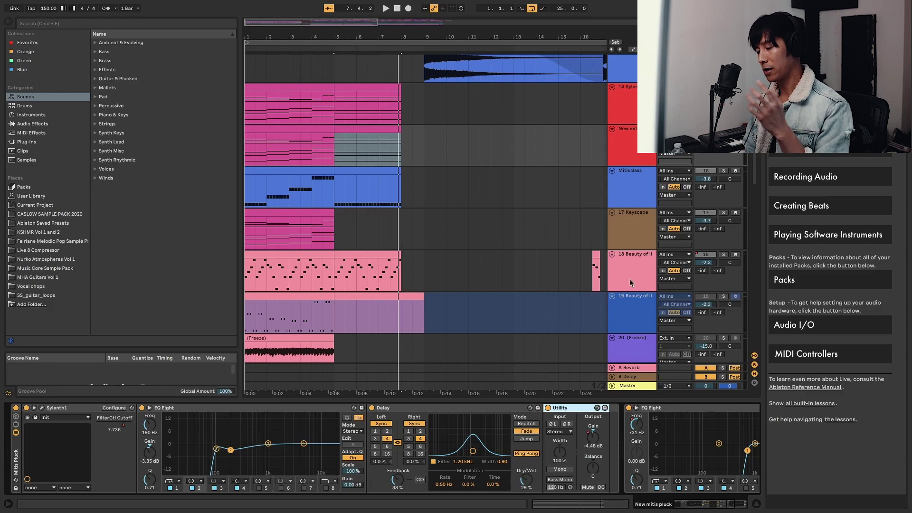
pyautogui.scroll(1, 647, 277)
pyautogui.hscroll(5, 571, 413)
# Play the pluck and sweep the frequency of the low-cut band in the chain's last EQ Eight.
pyautogui.click(571, 409)
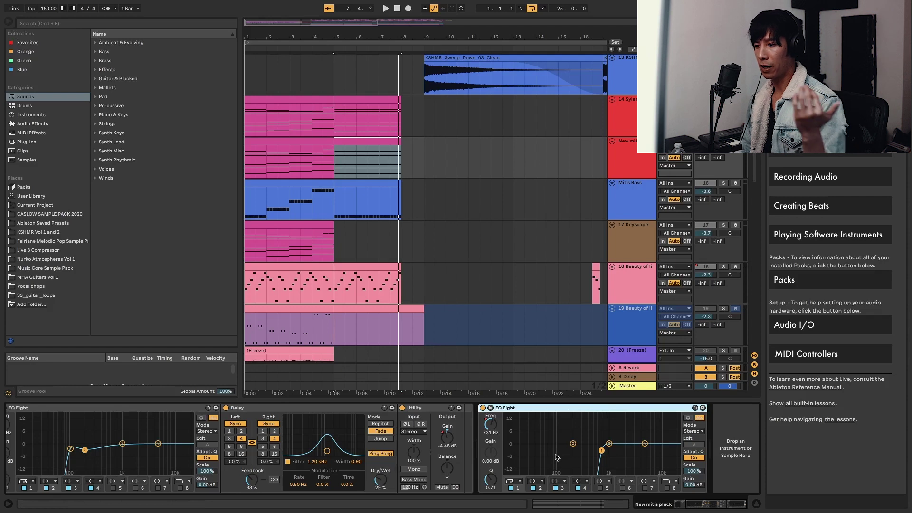
pyautogui.press('space')
pyautogui.moveTo(601, 450); pyautogui.dragTo(565, 450)
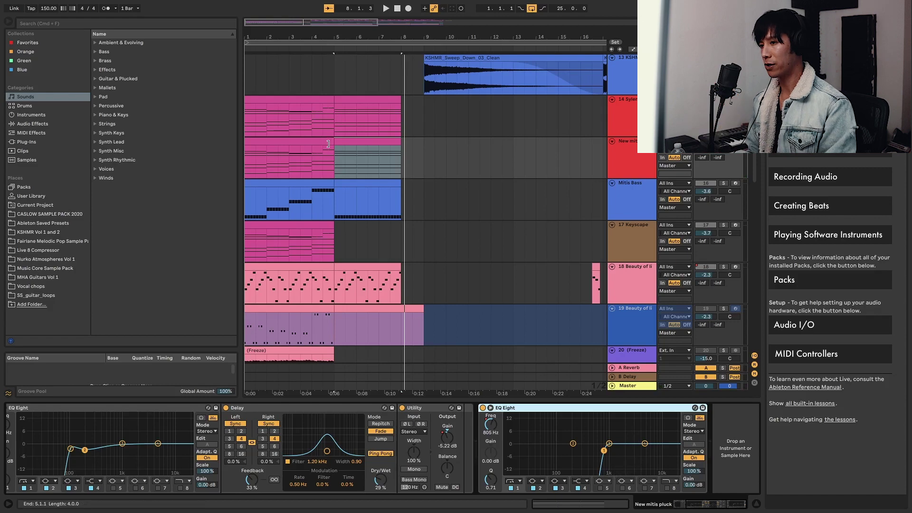
# Solo the Mitis Bass track and play its first clip from bar 1.
pyautogui.click(323, 199)
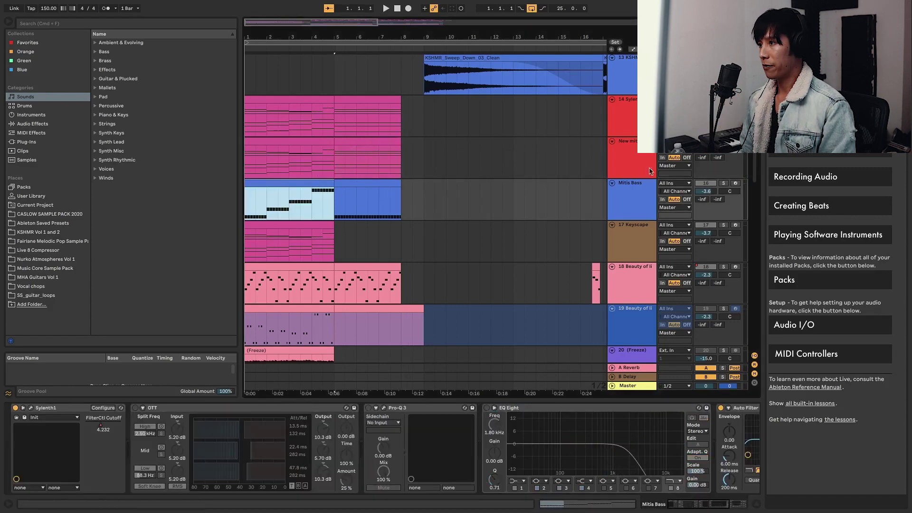
pyautogui.click(722, 183)
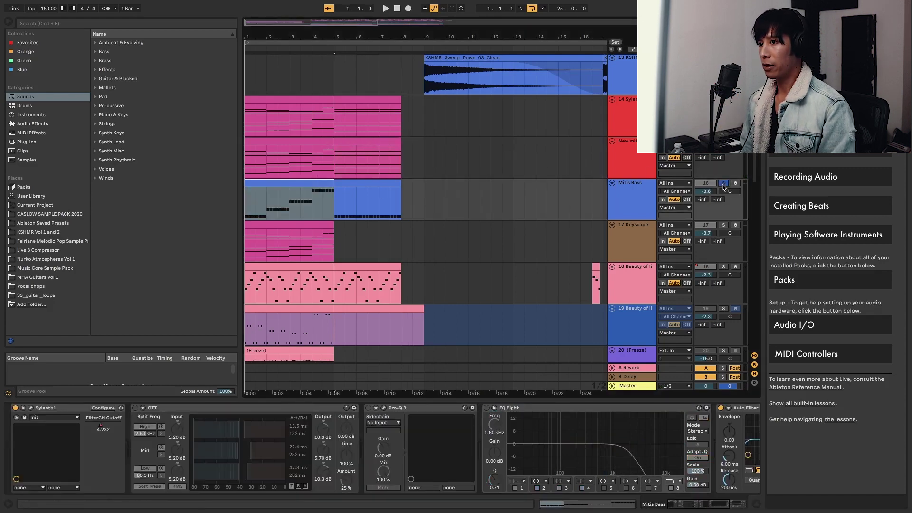
pyautogui.click(266, 179)
pyautogui.press('space')
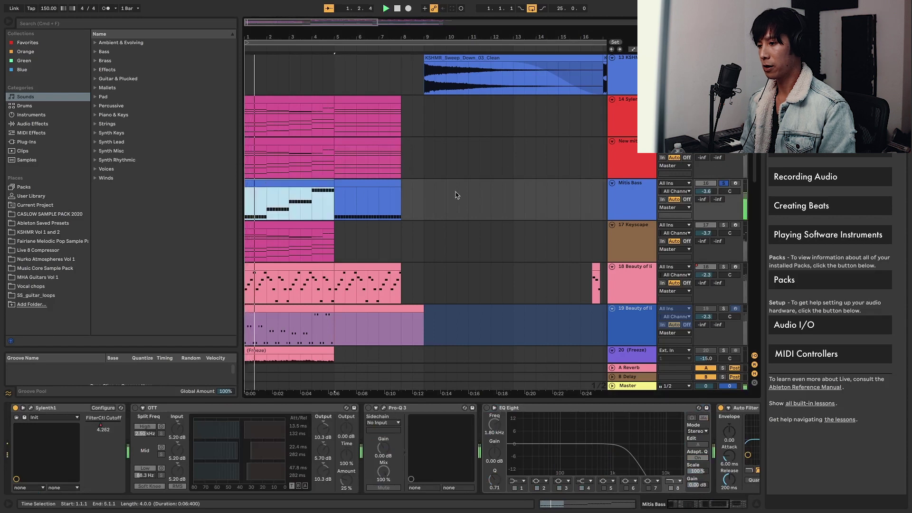
pyautogui.click(640, 203)
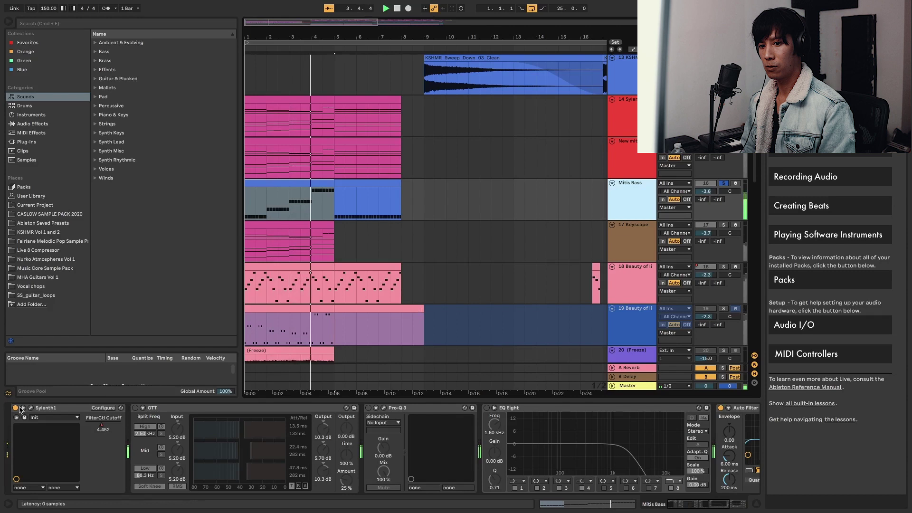
pyautogui.press('space')
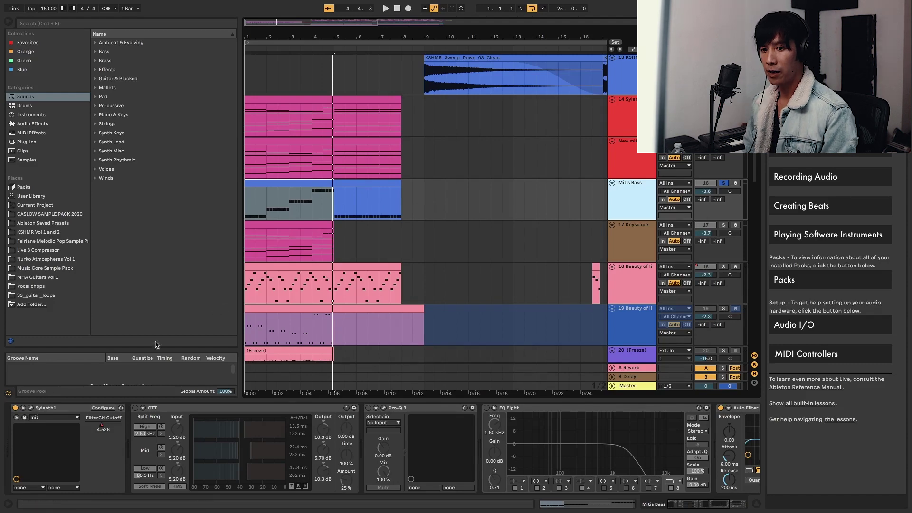
# Open the Mitis Bass's Sylenth1 and audition it with the retrigger of oscillators A1 and A2 switched off and back on.
pyautogui.click(30, 407)
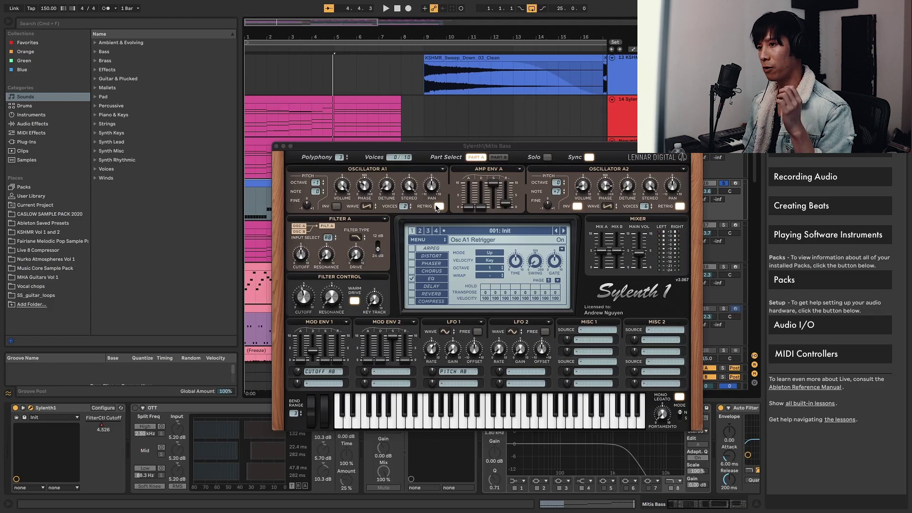
pyautogui.click(436, 208)
pyautogui.press('space')
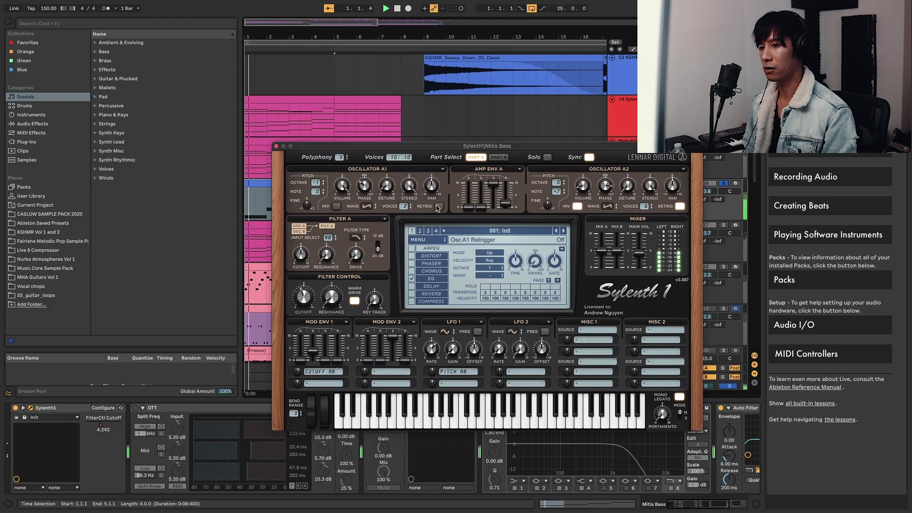
pyautogui.click(439, 206)
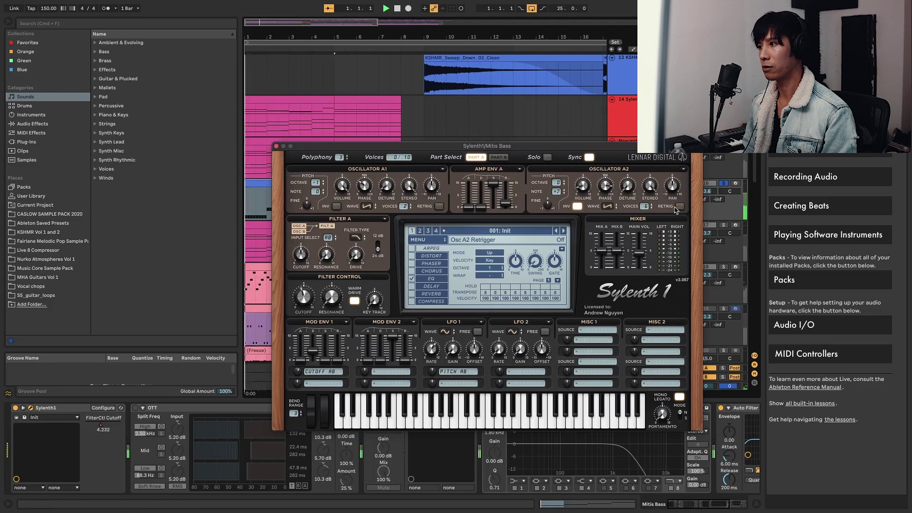
pyautogui.click(439, 206)
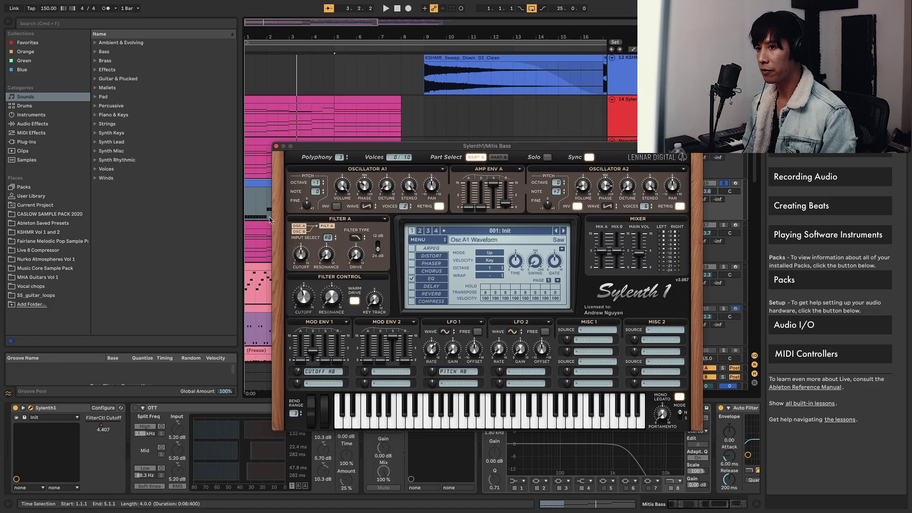
# Open the New mitis pluck's first clip and select the F#1 note in bar 1.
pyautogui.doubleClick(254, 143)
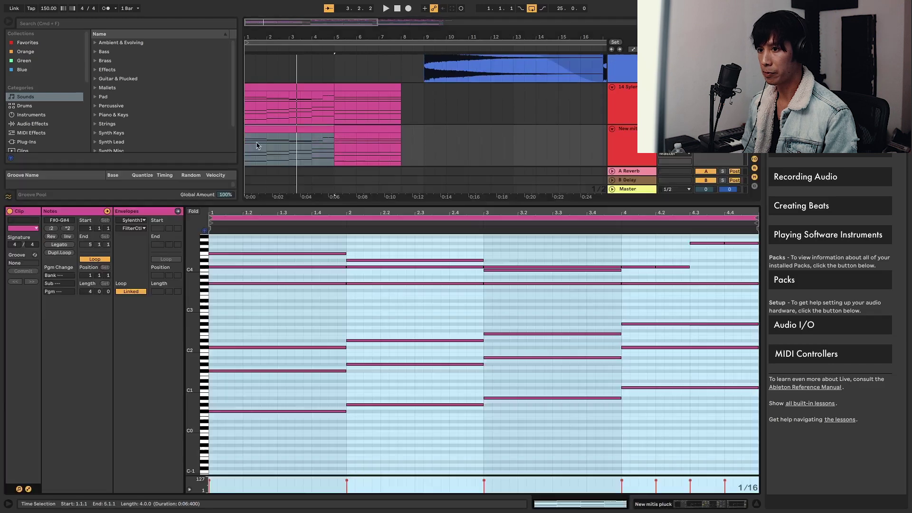
pyautogui.click(222, 371)
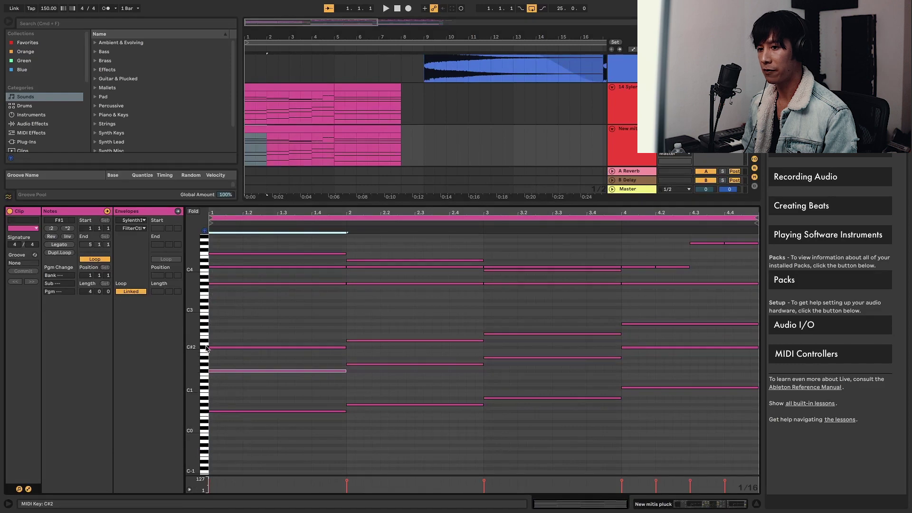
# Check the filter type of Filter A in the Mitis Bass's Sylenth1.
pyautogui.scroll(-2, 428, 109)
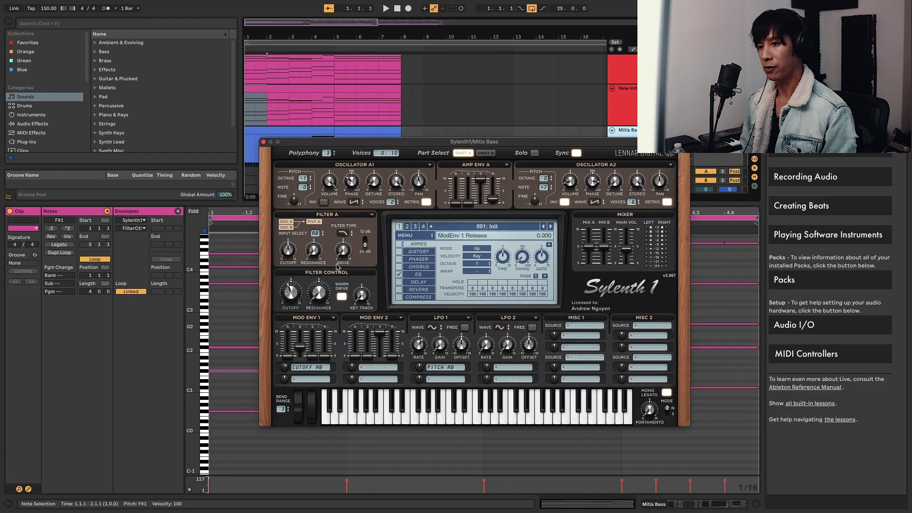
pyautogui.click(350, 232)
pyautogui.click(350, 236)
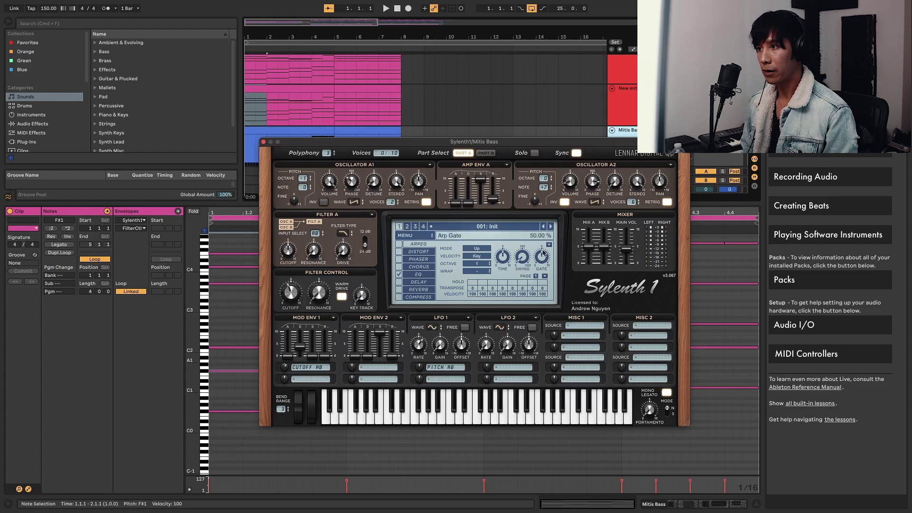
# Review Part B and the EQ effect settings of the Mitis Bass's Sylenth1 and close its window.
pyautogui.click(486, 153)
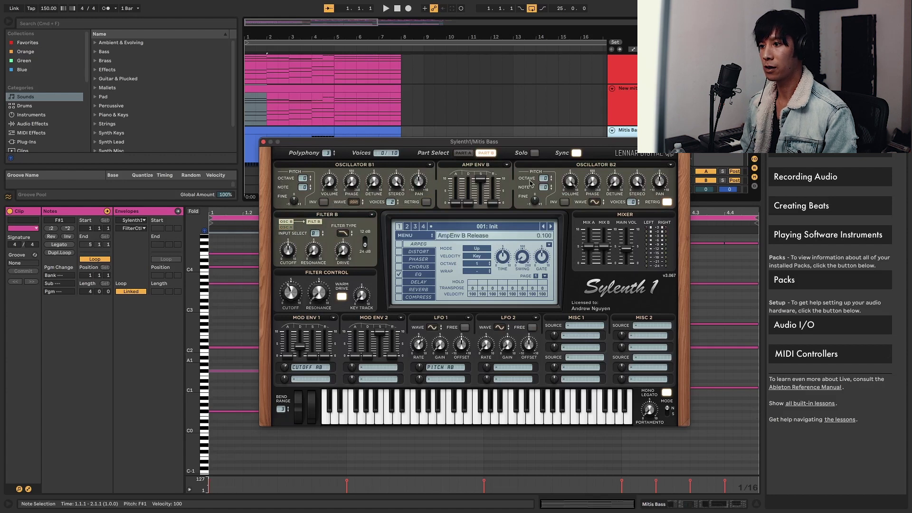
pyautogui.click(463, 153)
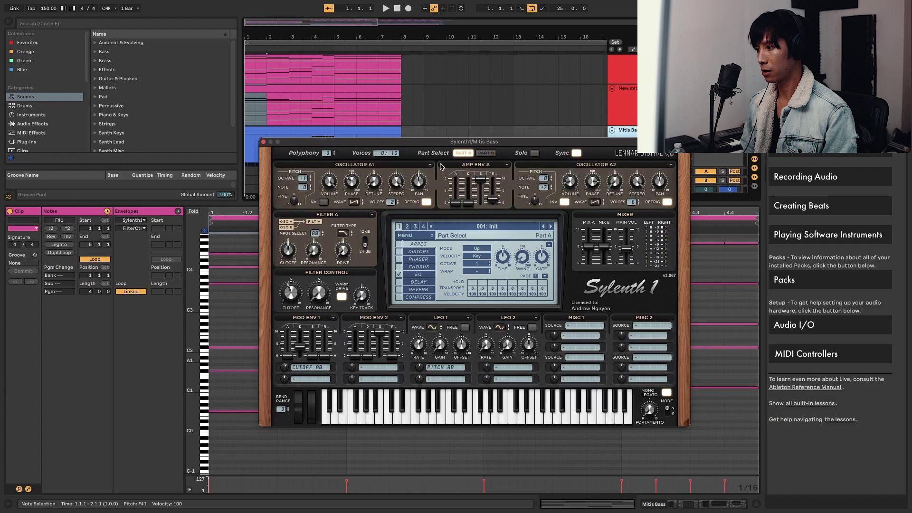
pyautogui.click(417, 274)
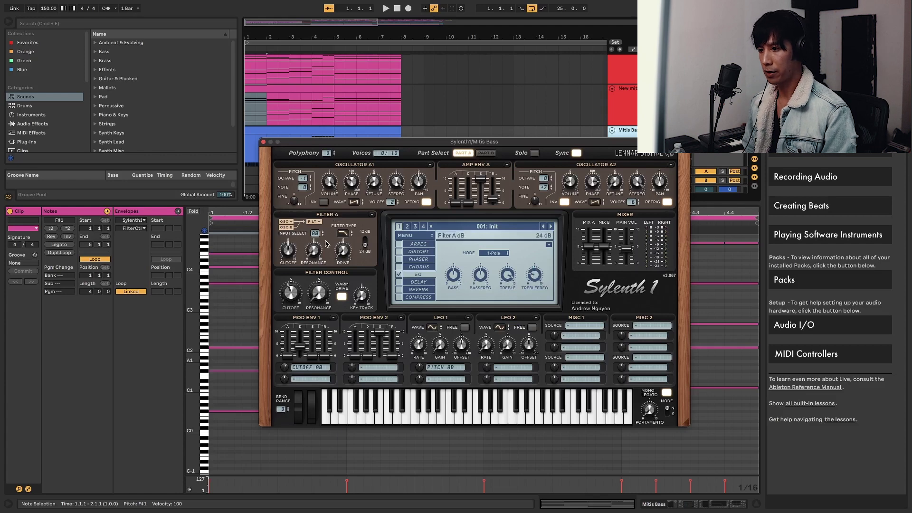
pyautogui.click(264, 141)
# Show the Mitis Bass track's device chain through to its end and select the Auto Filter.
pyautogui.click(617, 116)
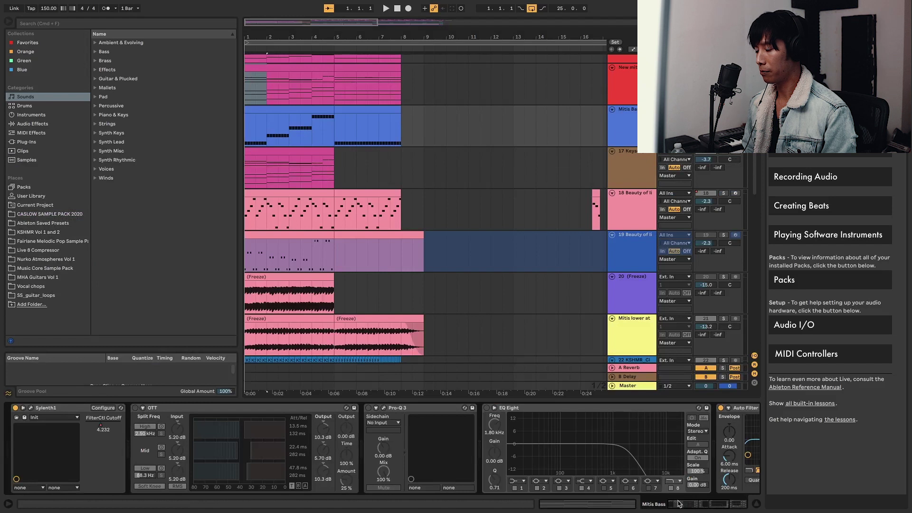
pyautogui.moveTo(682, 504); pyautogui.dragTo(703, 506)
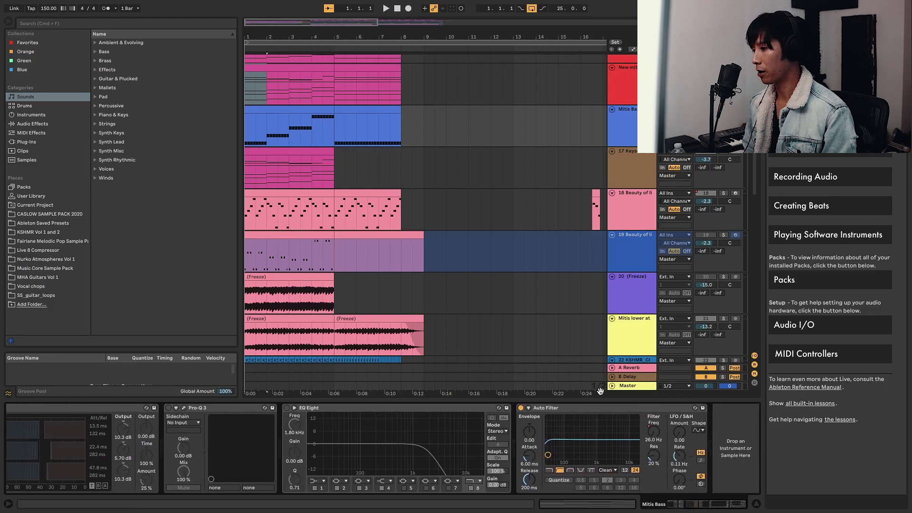
pyautogui.click(633, 411)
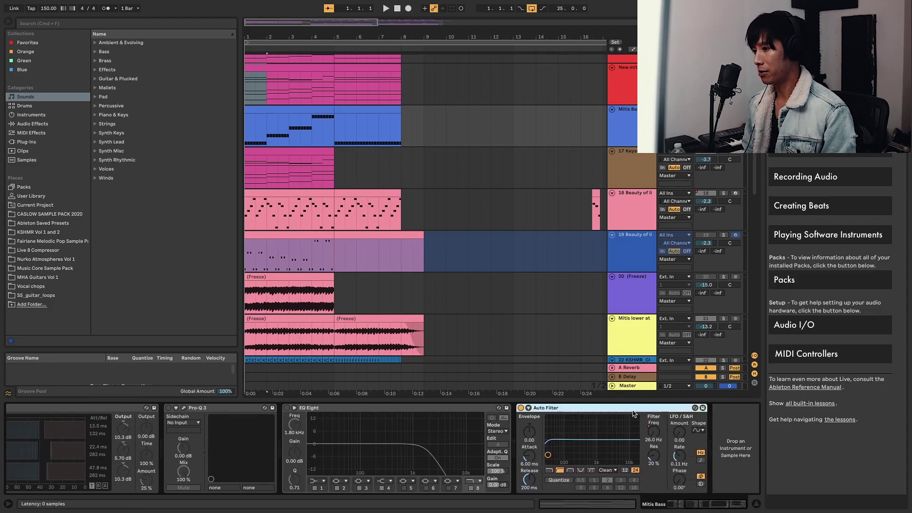